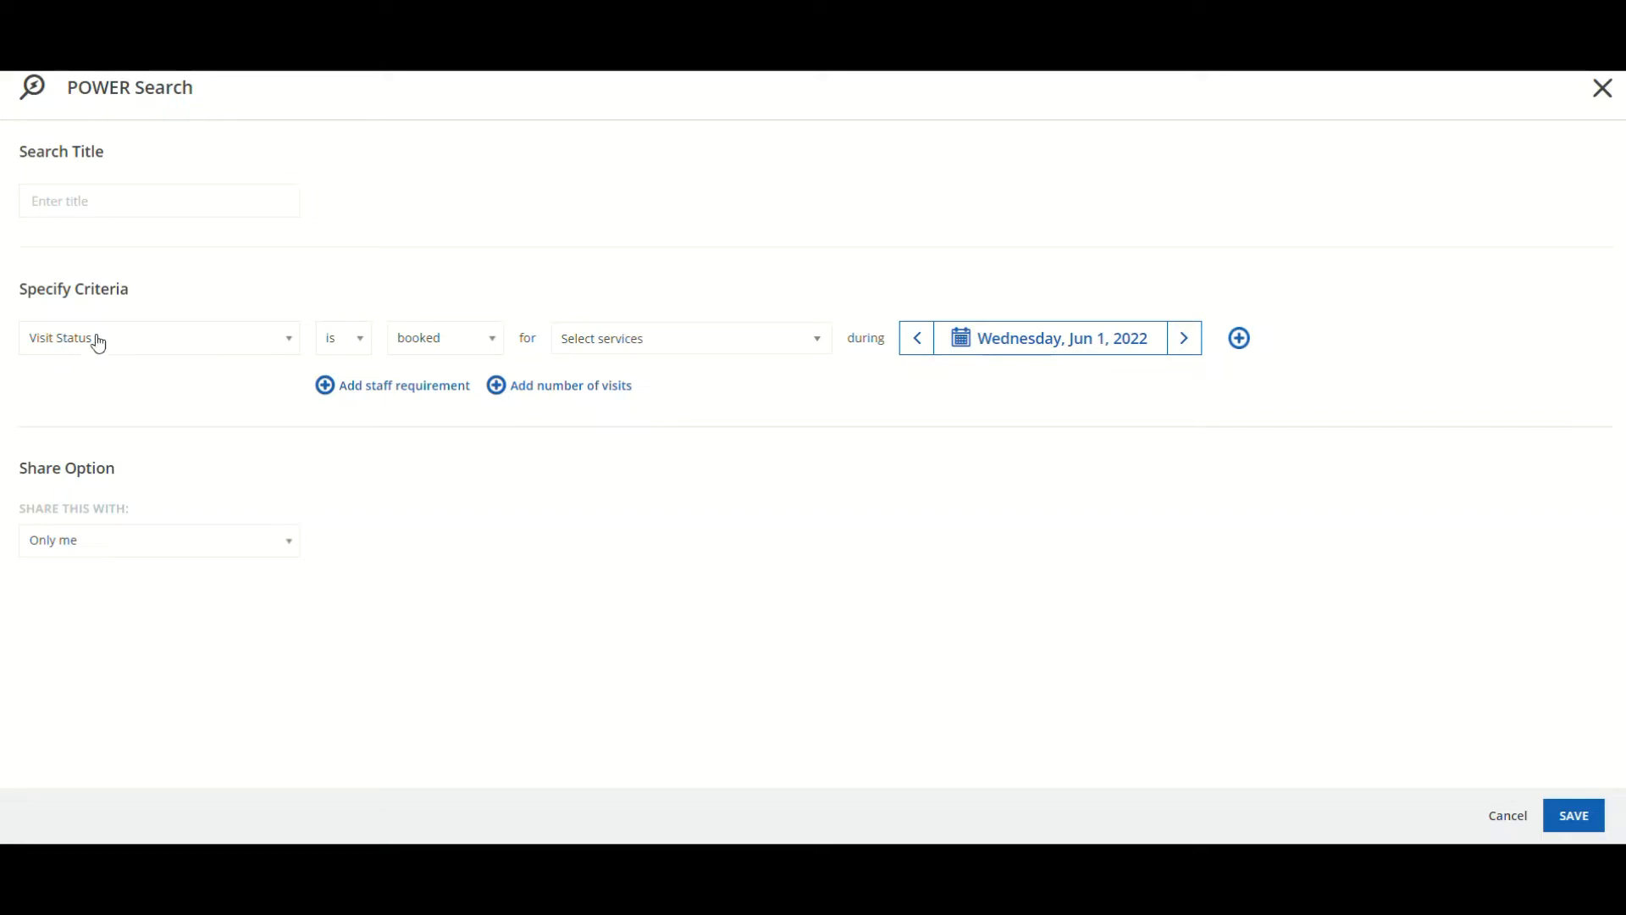
Keep the comparison as 'is' and set the visit status to pending
{"action": "left_click", "coordinate": [345, 346]}
{"action": "left_click", "coordinate": [351, 373]}
{"action": "left_click", "coordinate": [417, 343]}
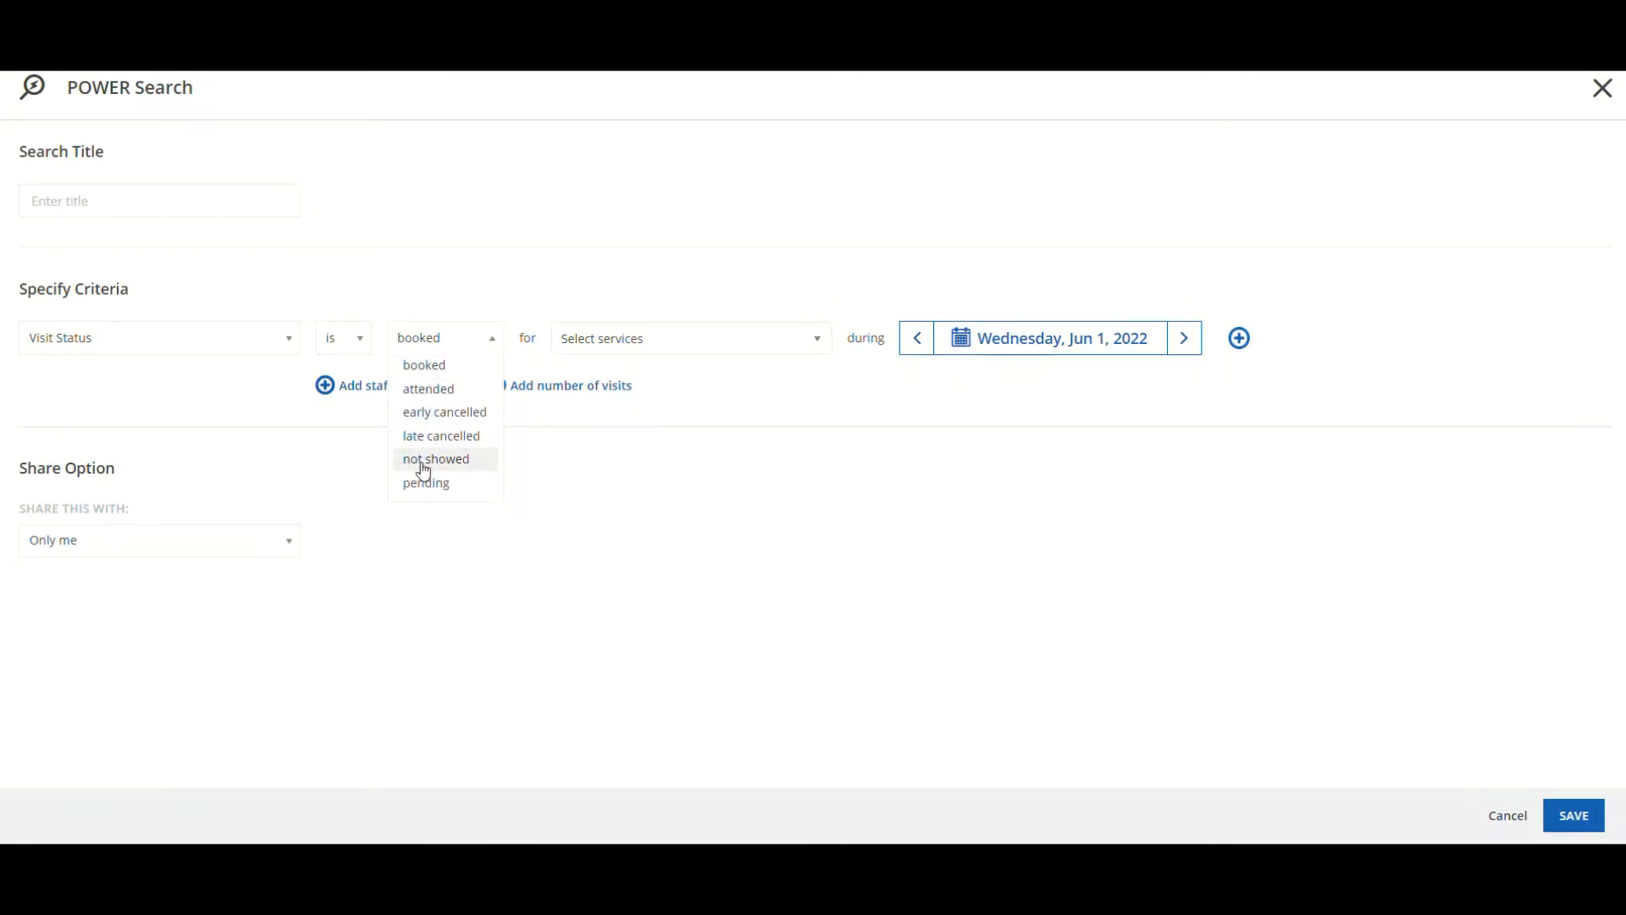
{"action": "left_click", "coordinate": [424, 483]}
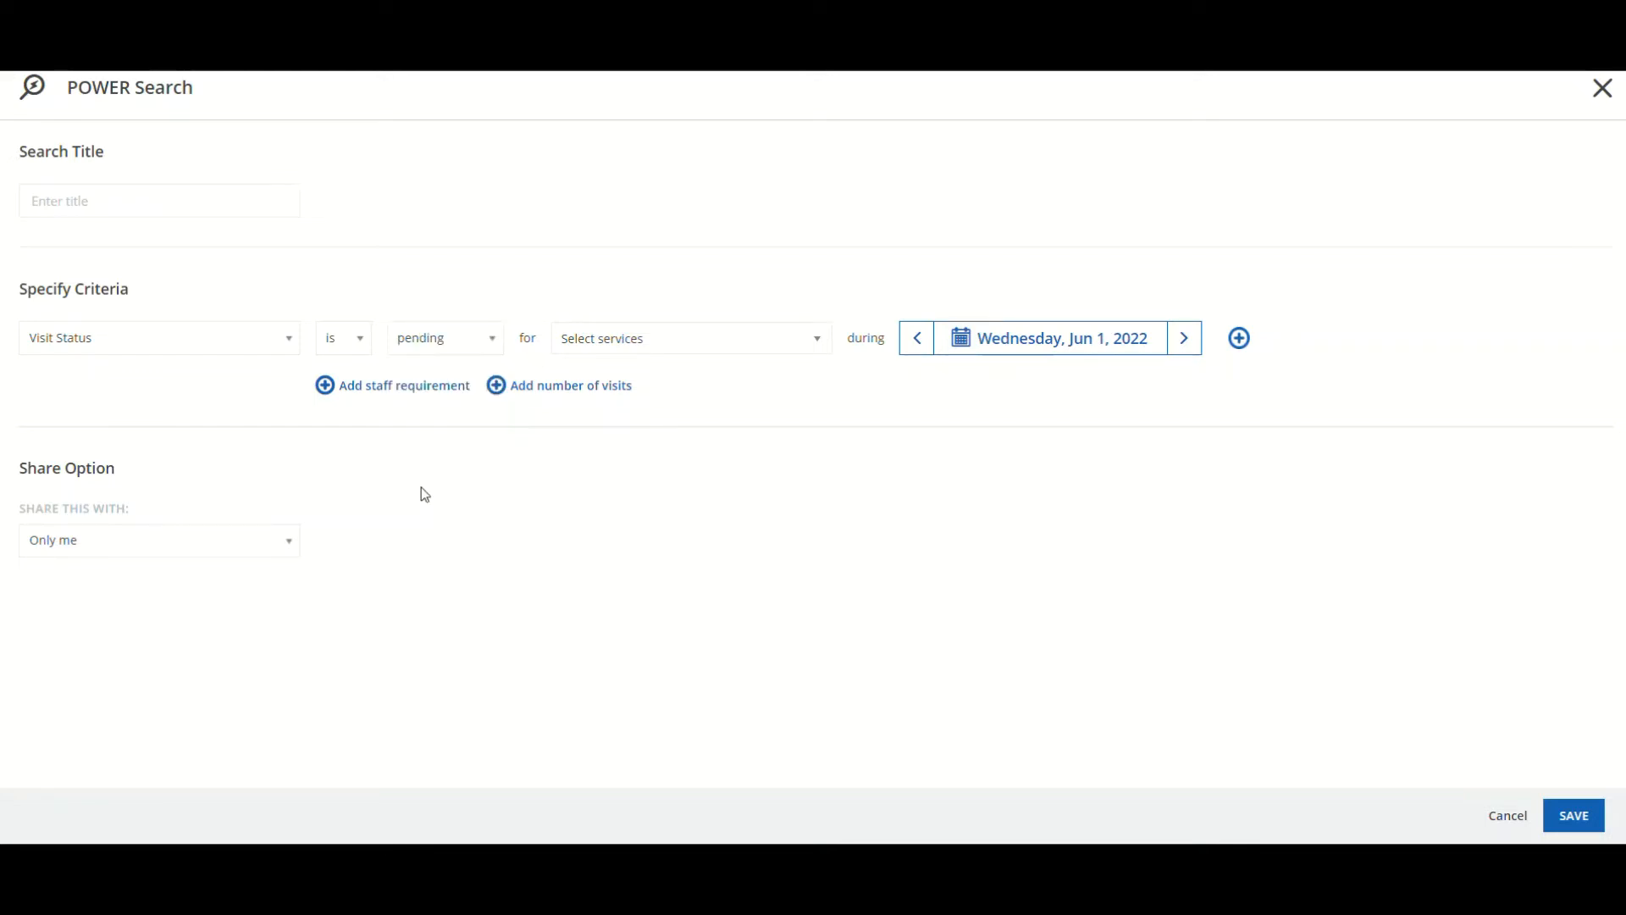
Select all services in the services list so the criterion covers Any service
{"action": "left_click", "coordinate": [648, 342]}
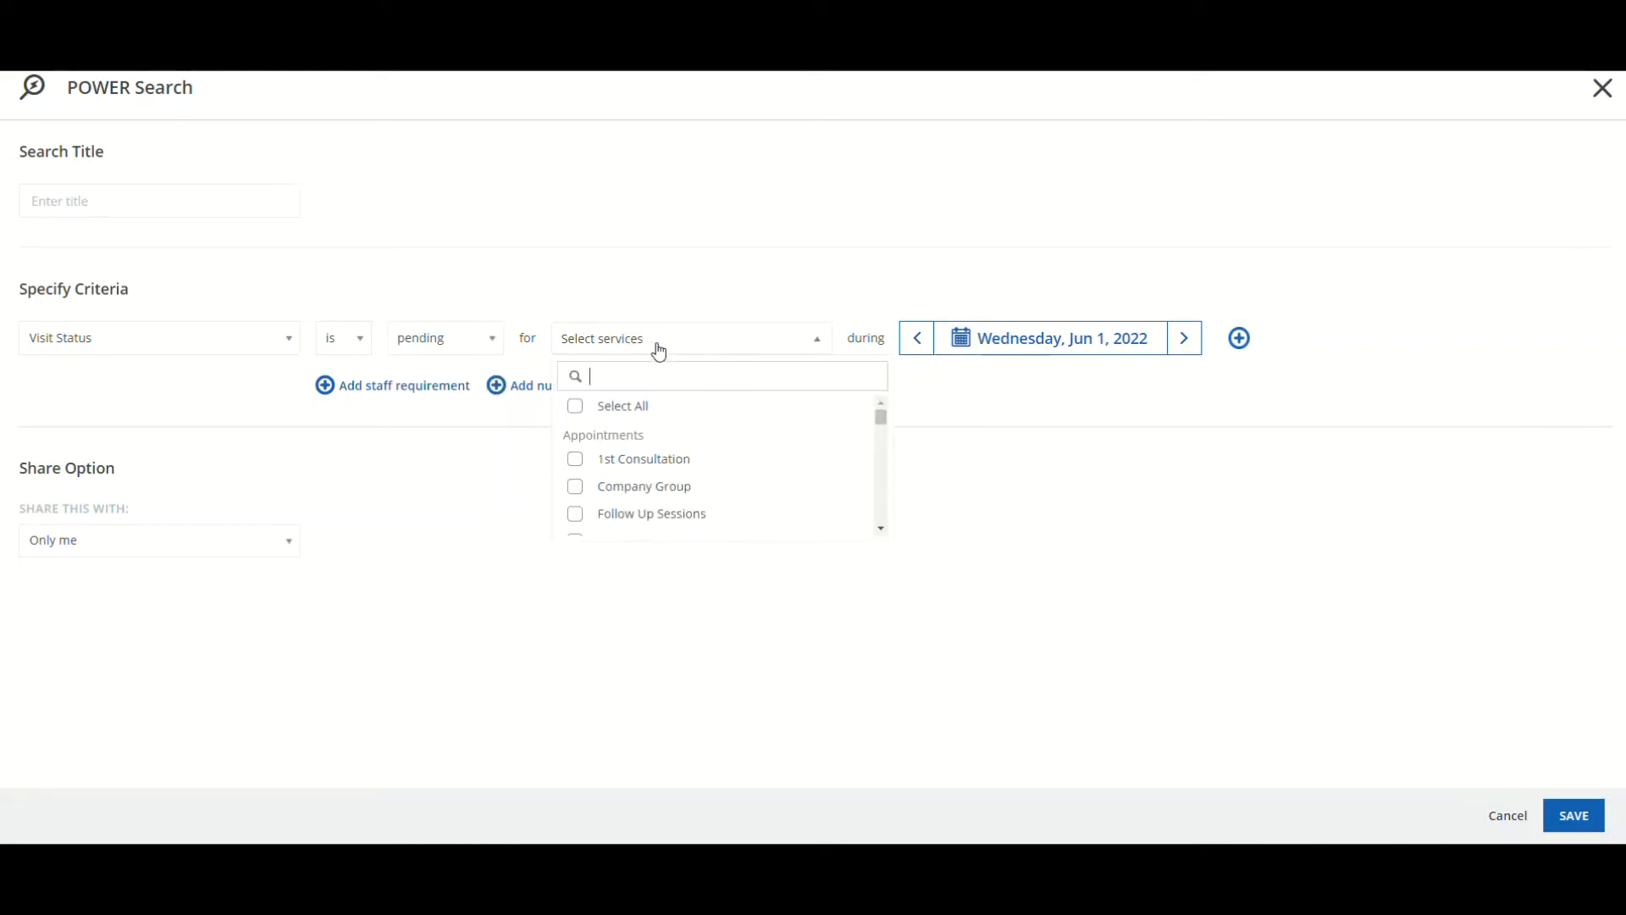
{"action": "scroll", "coordinate": [652, 453], "scroll_direction": "down", "scroll_amount": 2}
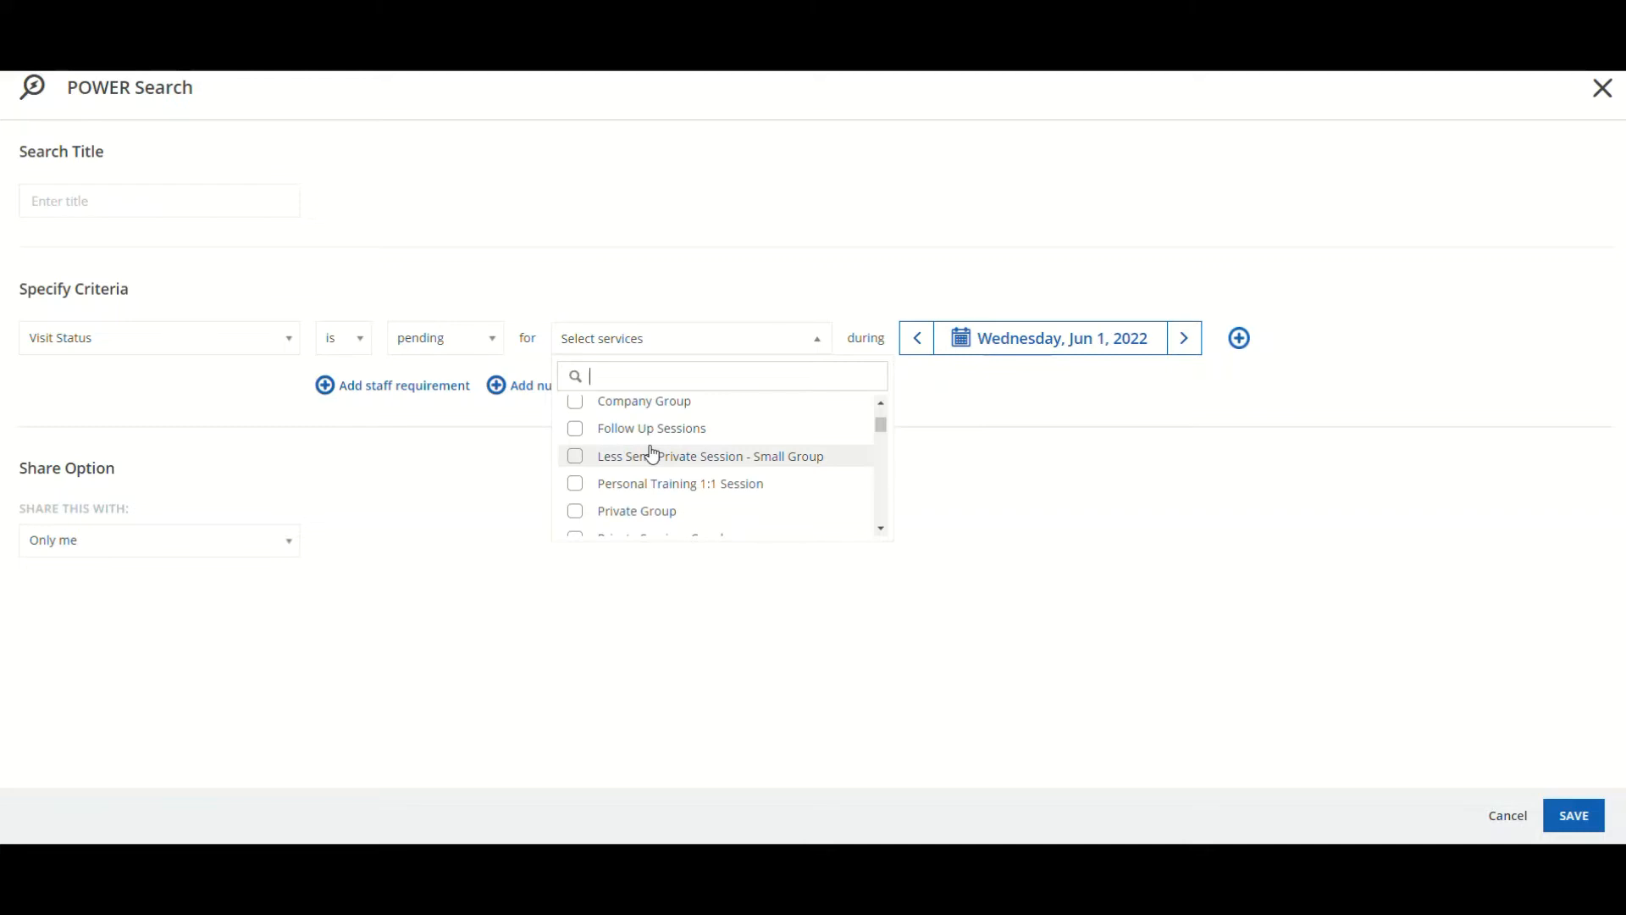
{"action": "scroll", "coordinate": [652, 453], "scroll_direction": "down", "scroll_amount": 3}
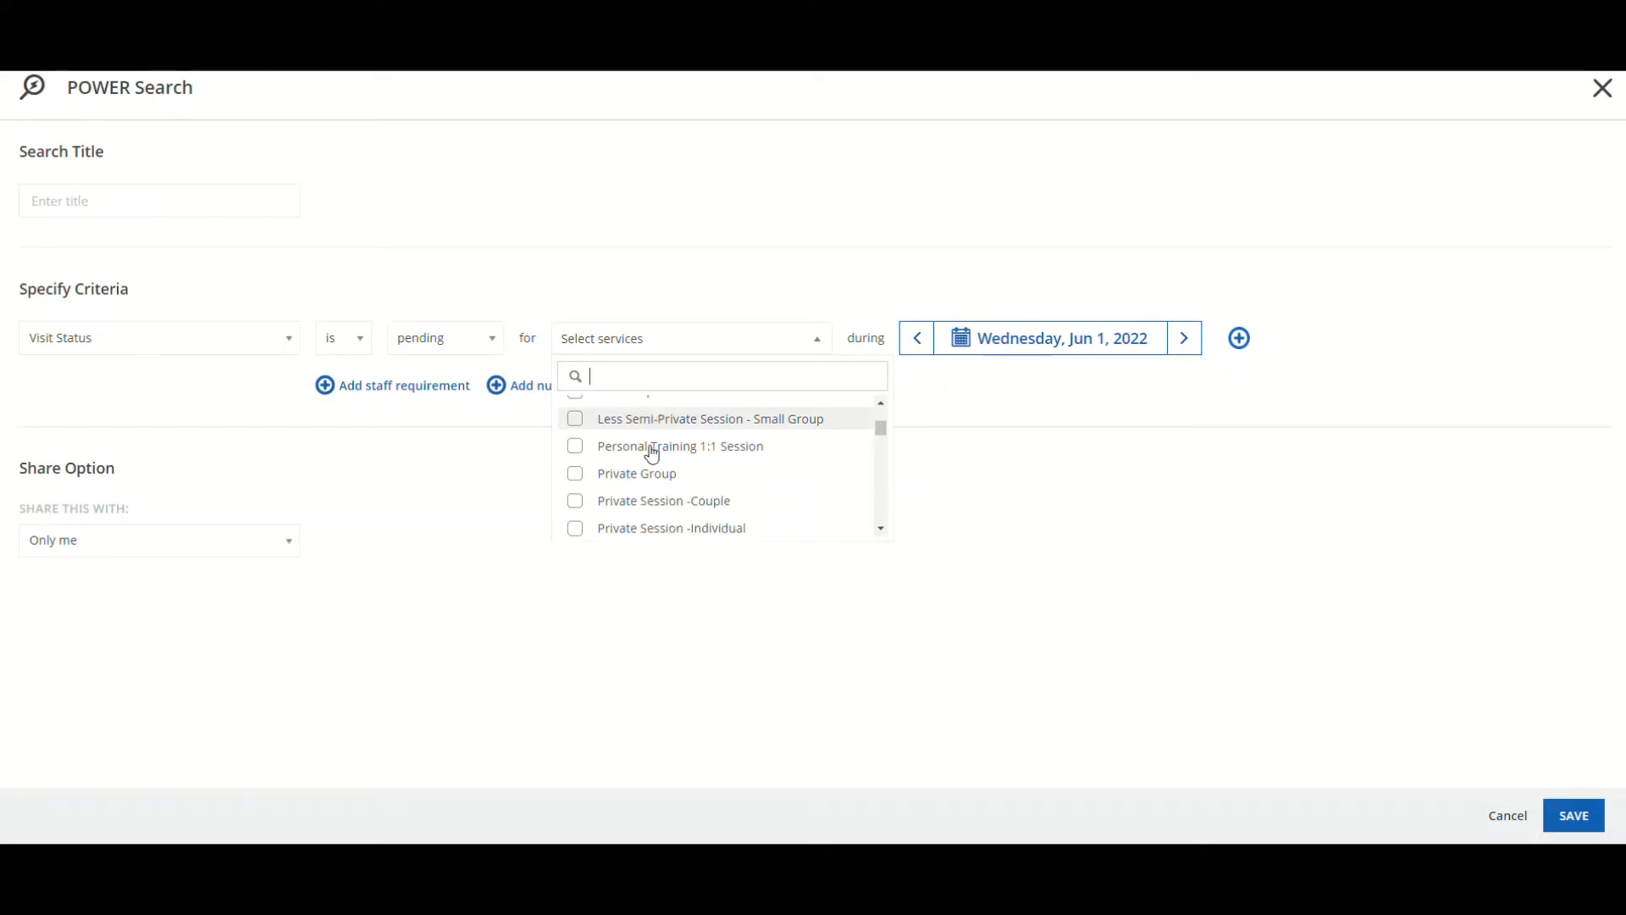
{"action": "left_click", "coordinate": [576, 454]}
{"action": "left_click", "coordinate": [576, 481]}
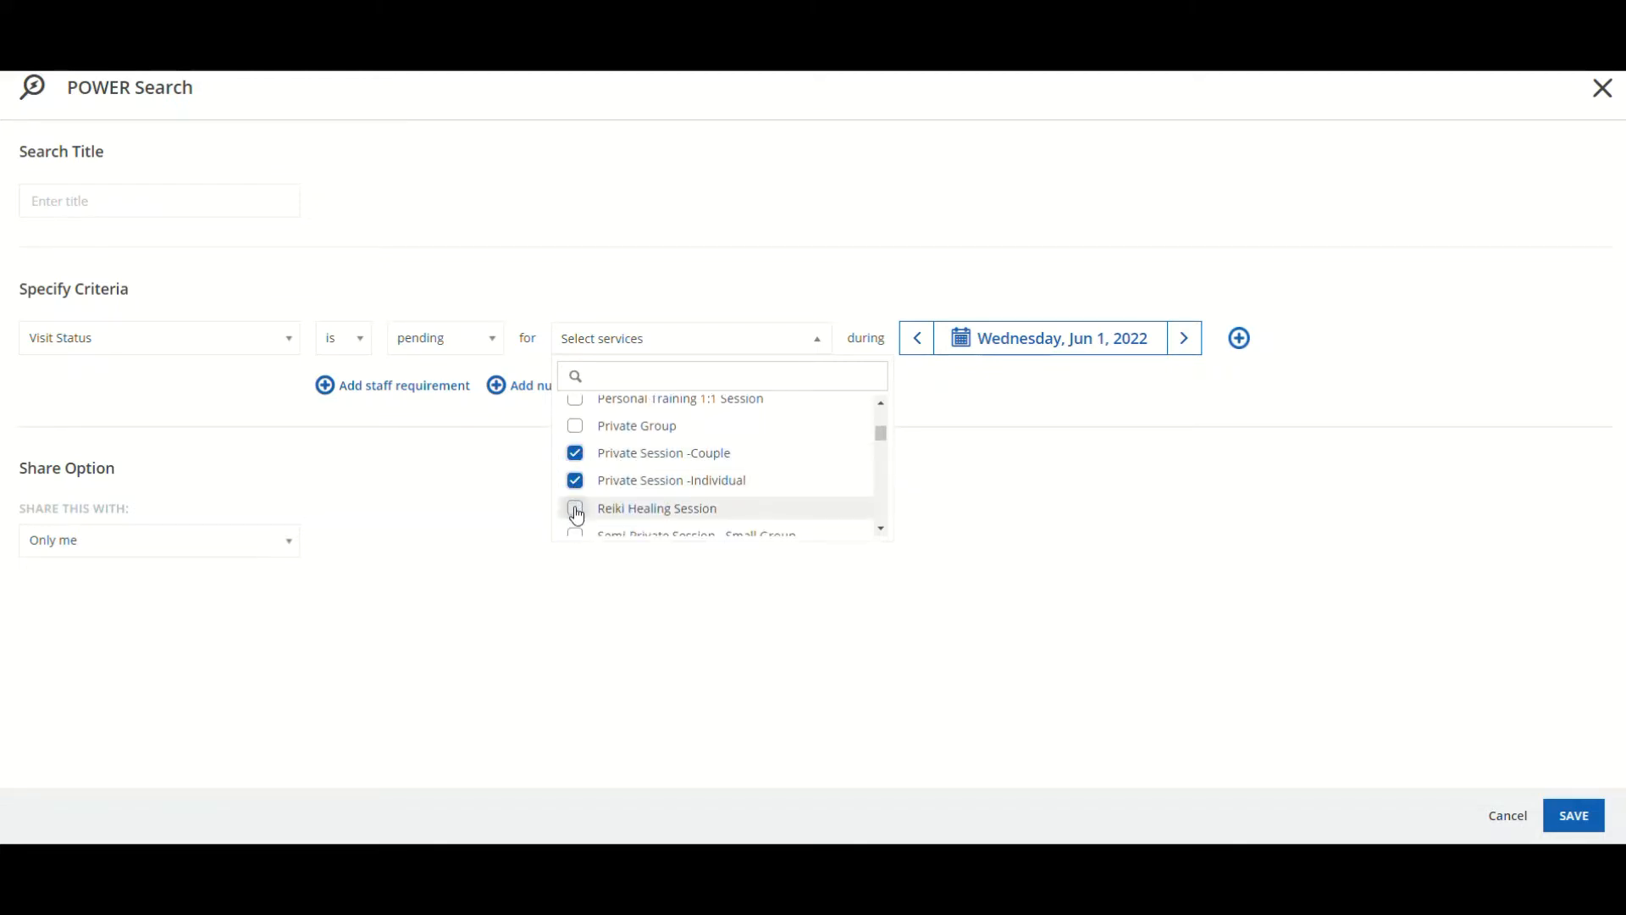
{"action": "left_click", "coordinate": [576, 481]}
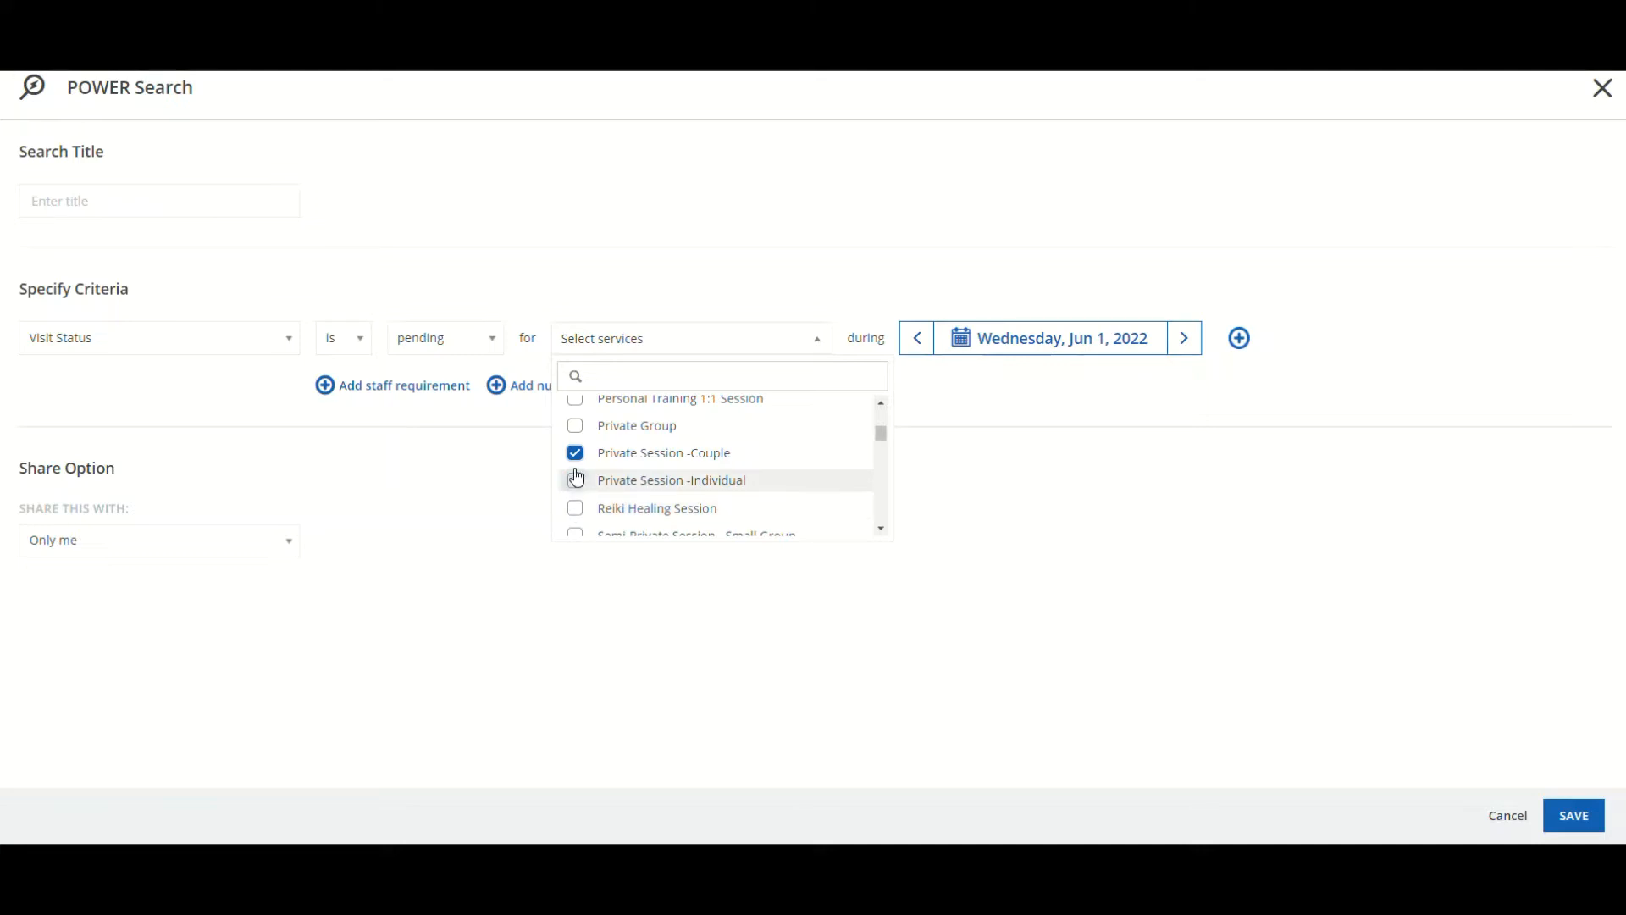
{"action": "left_click", "coordinate": [575, 453]}
{"action": "scroll", "coordinate": [578, 462], "scroll_direction": "up", "scroll_amount": 5}
{"action": "left_click", "coordinate": [577, 413]}
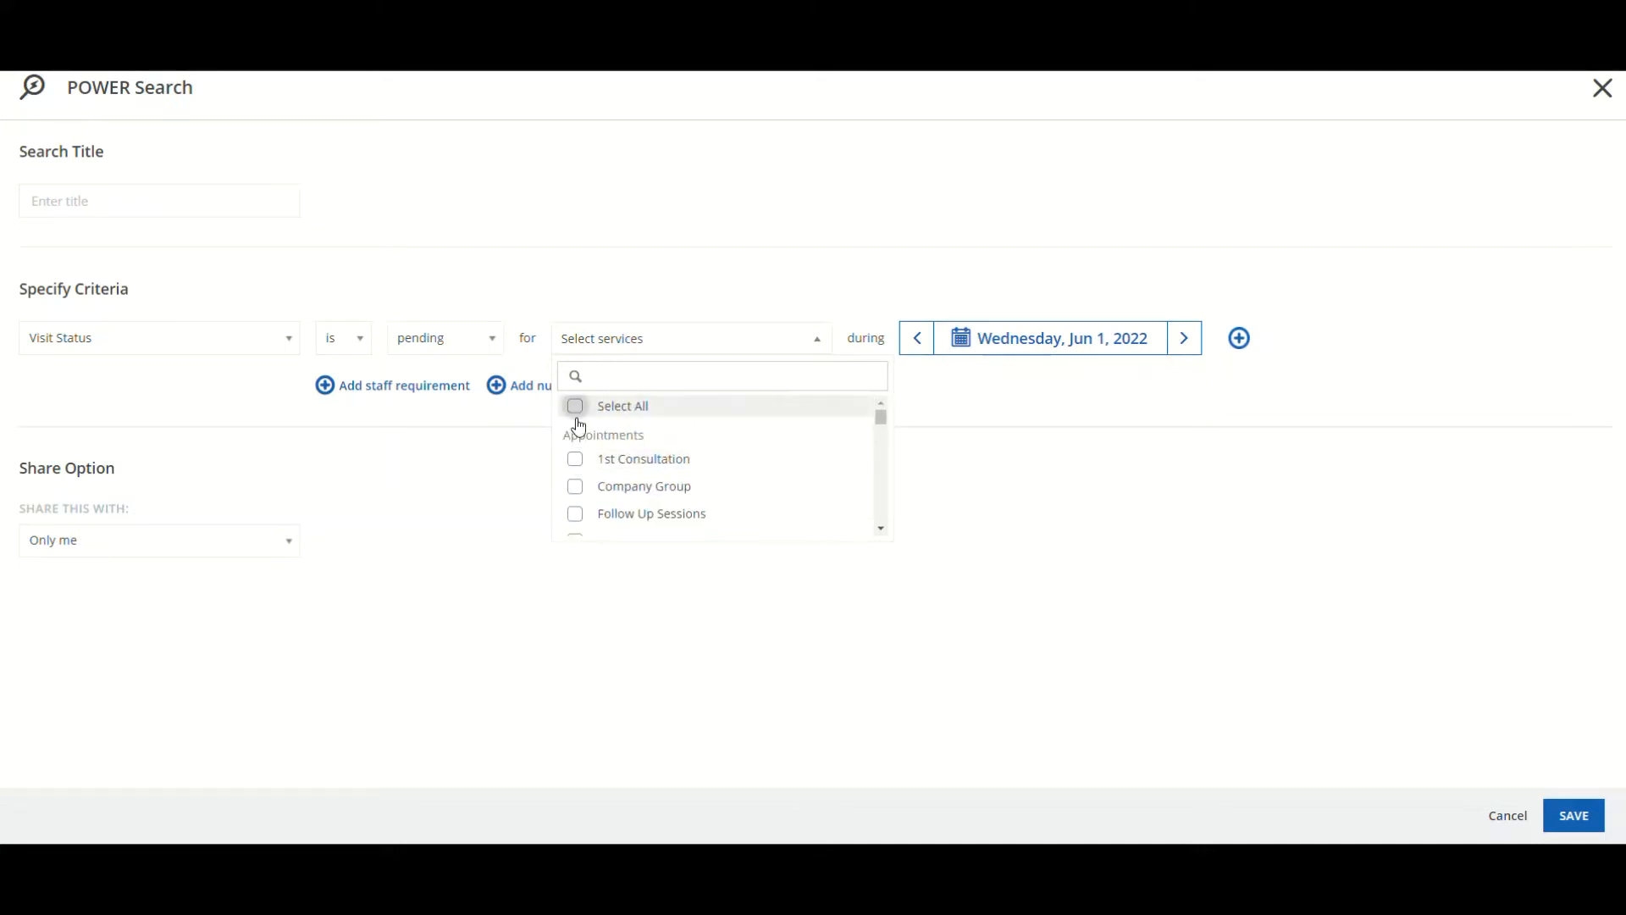
{"action": "left_click", "coordinate": [1002, 454]}
{"action": "left_click_drag", "start_coordinate": [850, 336], "coordinate": [880, 338]}
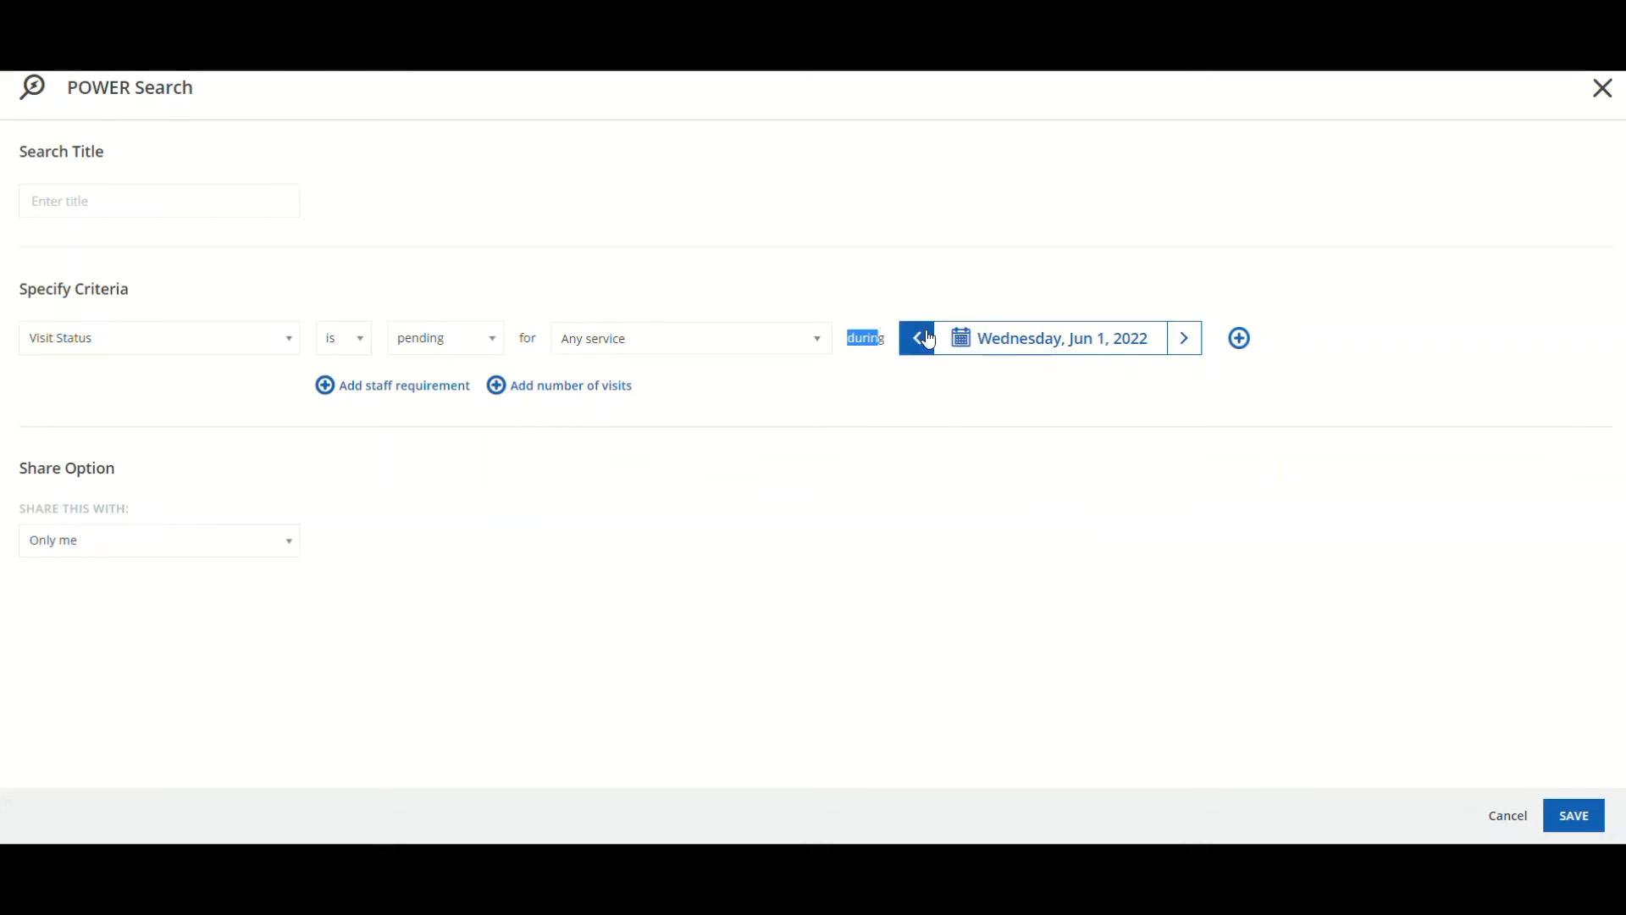
Change the criterion date to July 29, 2022 and apply it
{"action": "left_click", "coordinate": [1087, 351]}
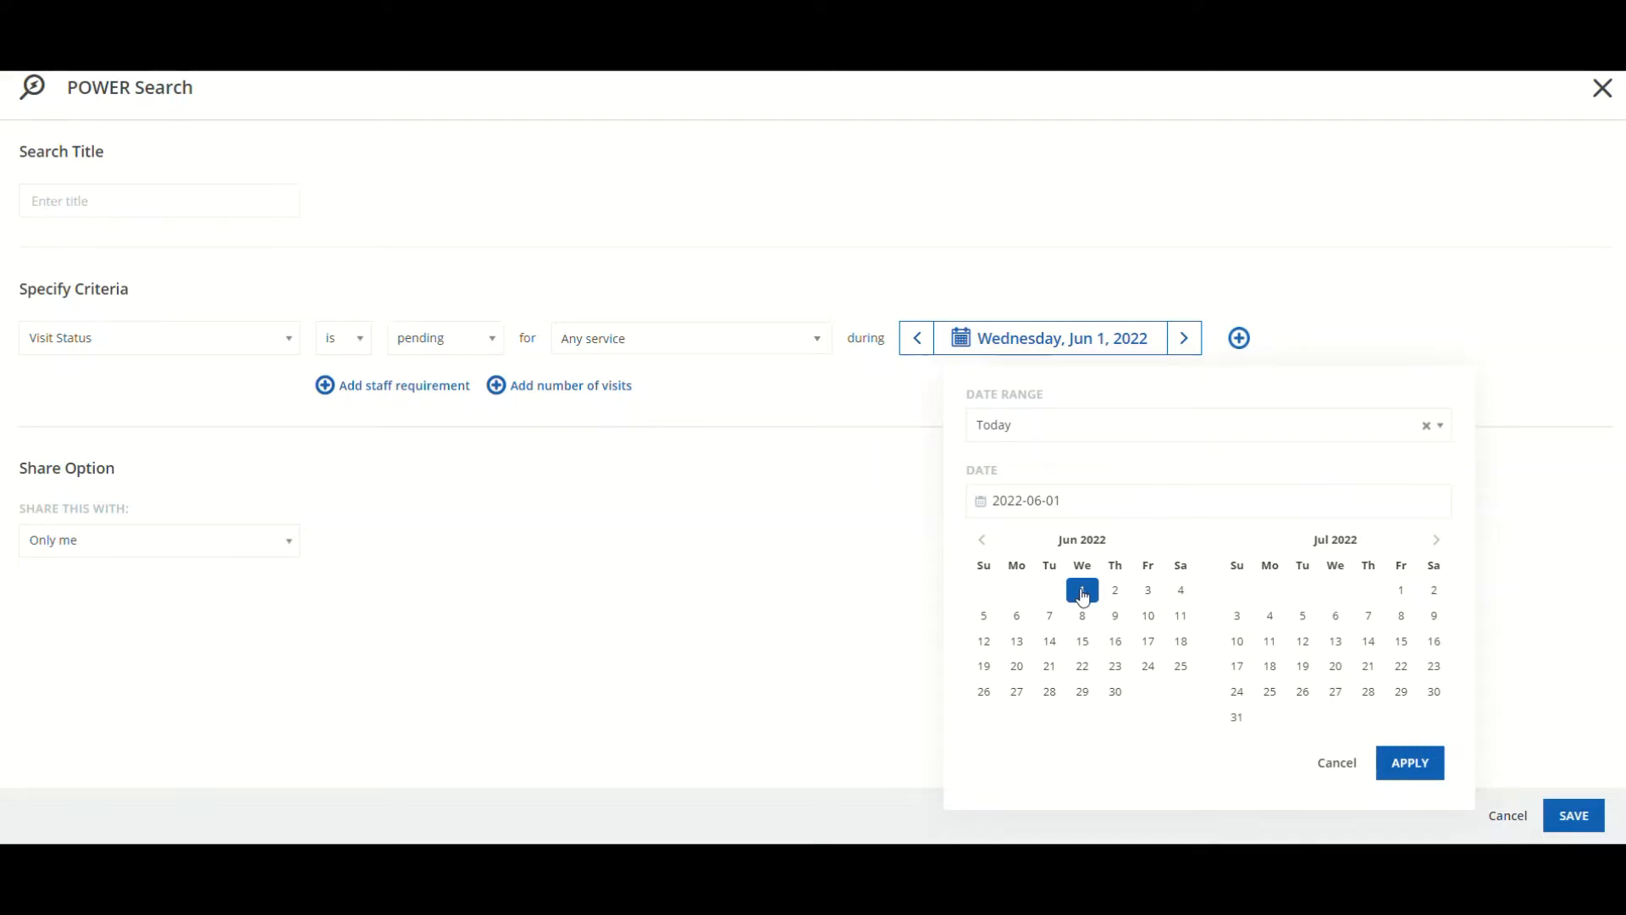
{"action": "left_click", "coordinate": [1402, 693]}
{"action": "left_click", "coordinate": [1421, 762]}
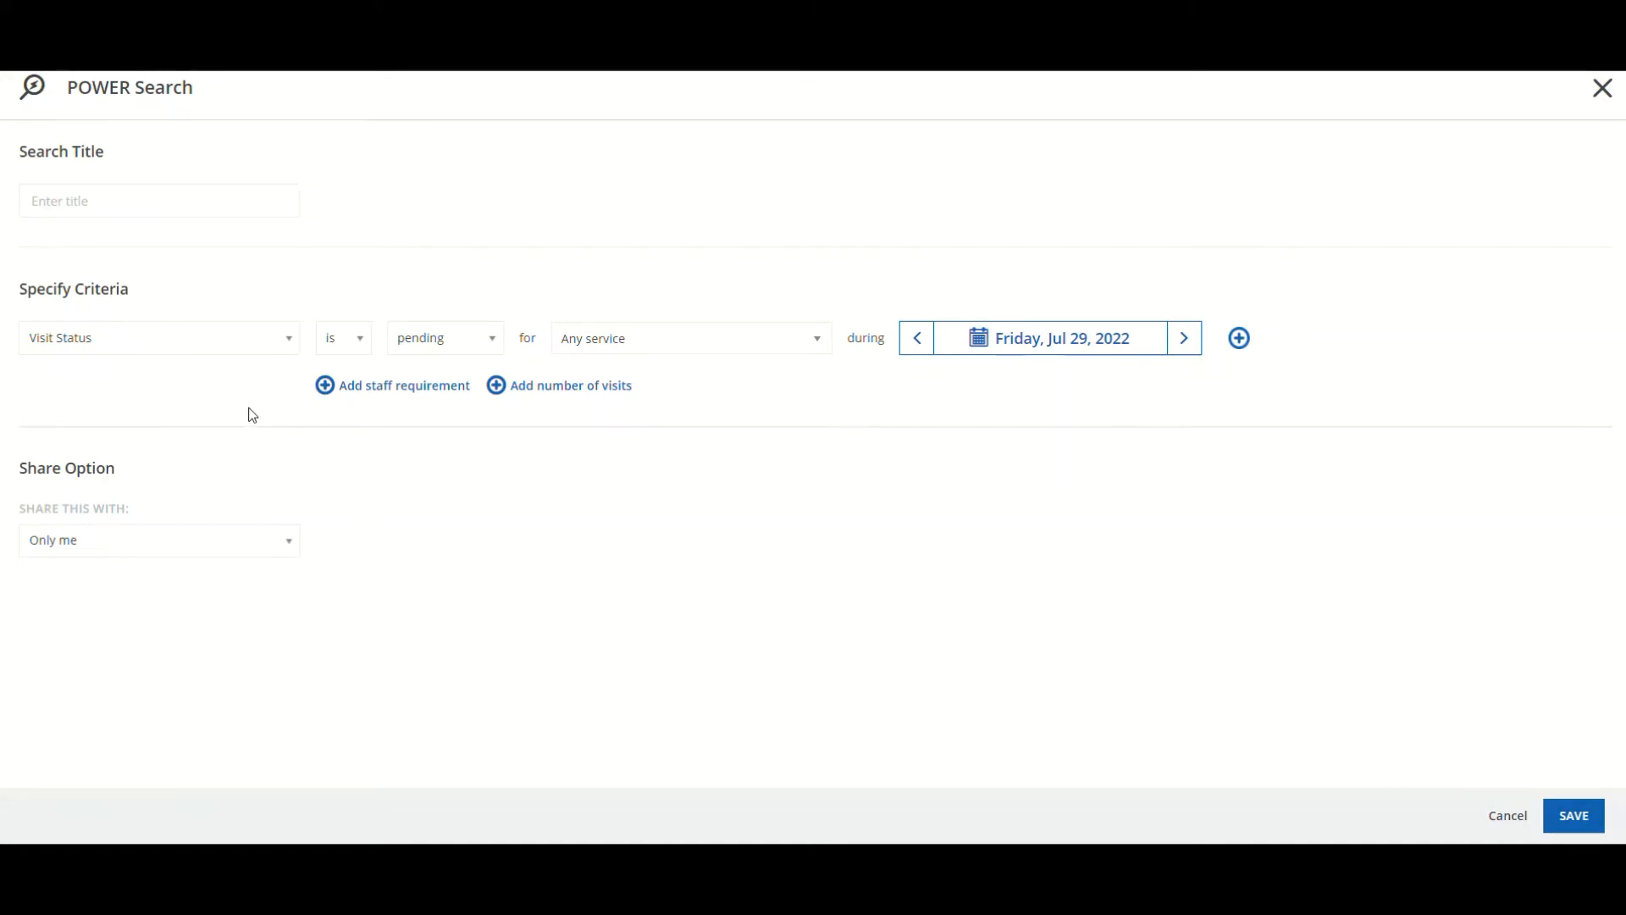
{"action": "left_click", "coordinate": [326, 385]}
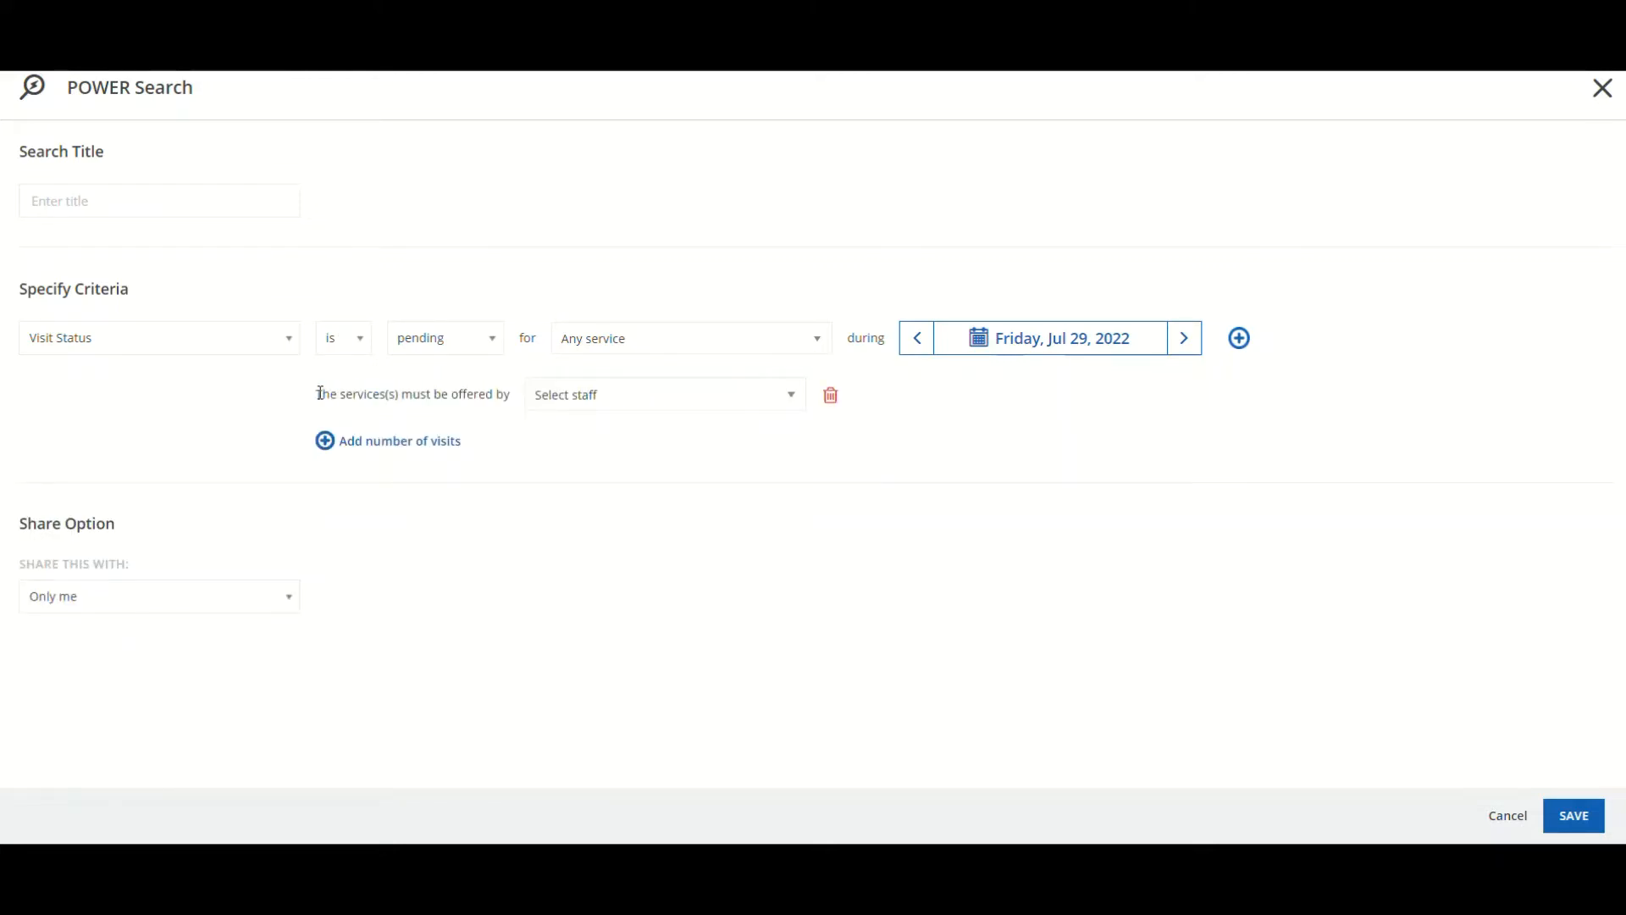
{"action": "left_click_drag", "start_coordinate": [317, 394], "coordinate": [508, 392]}
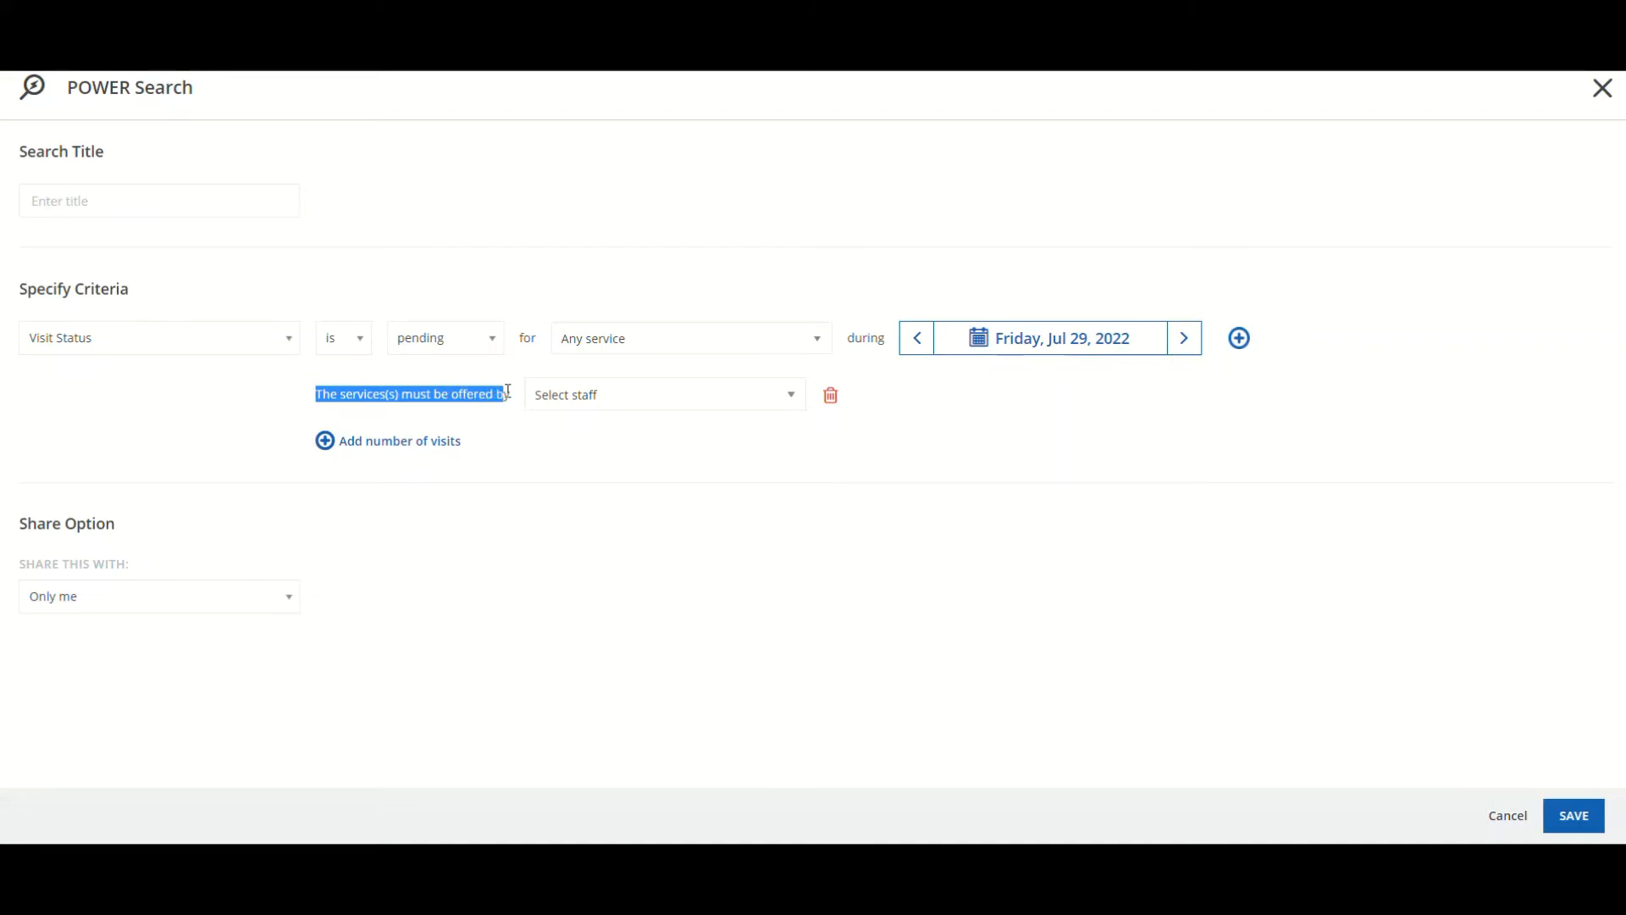
{"action": "left_click", "coordinate": [581, 398]}
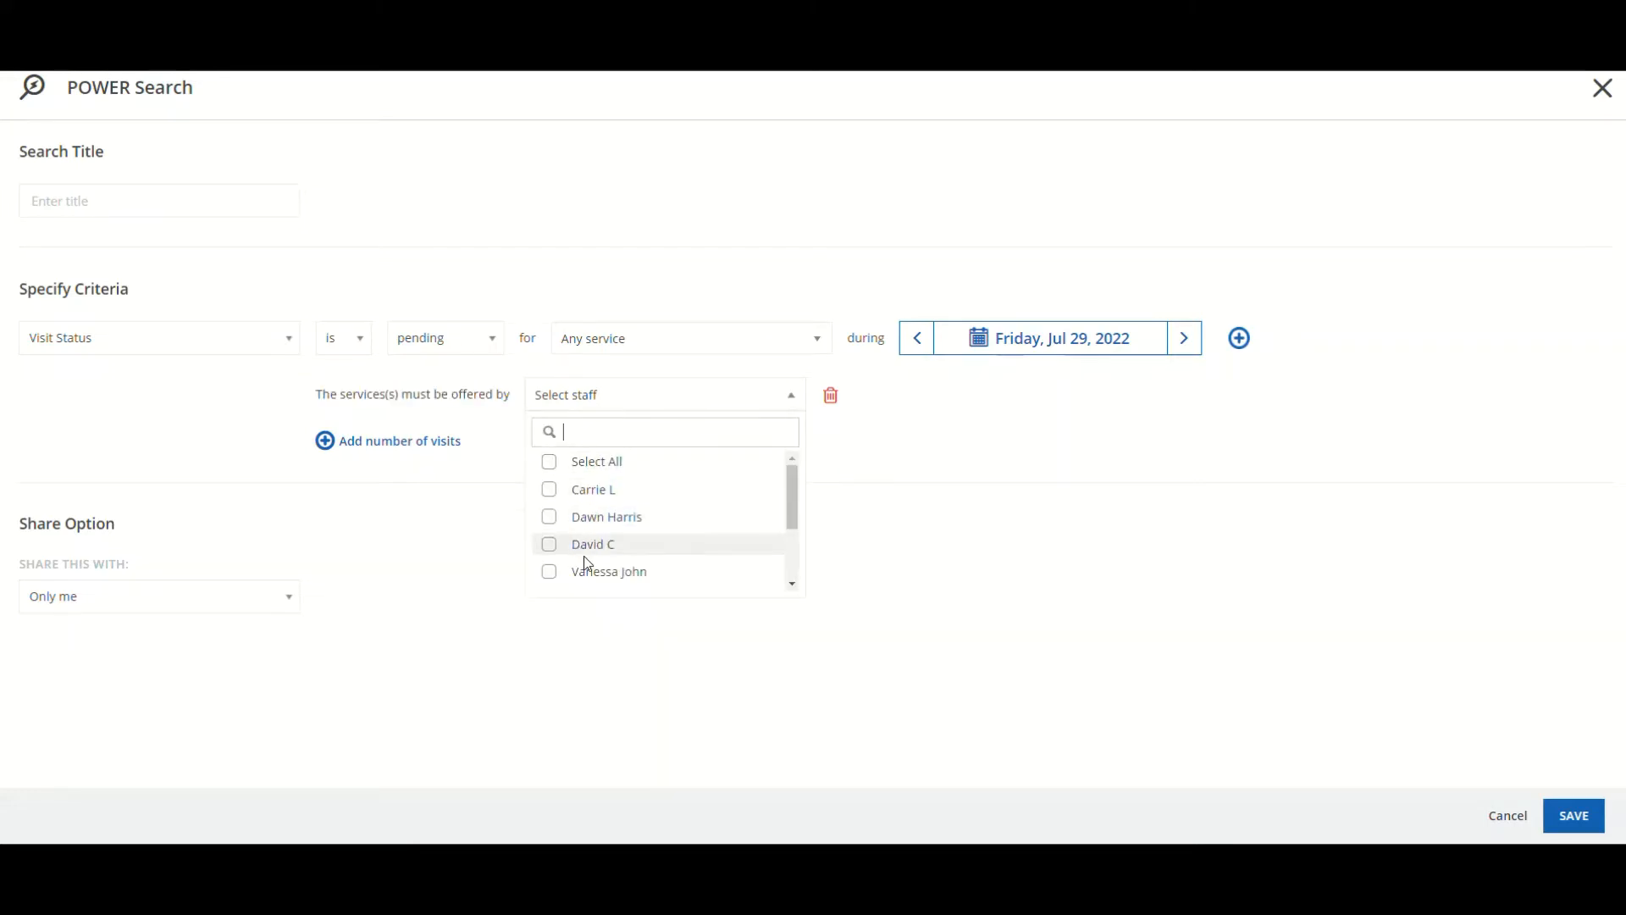
{"action": "left_click", "coordinate": [497, 447]}
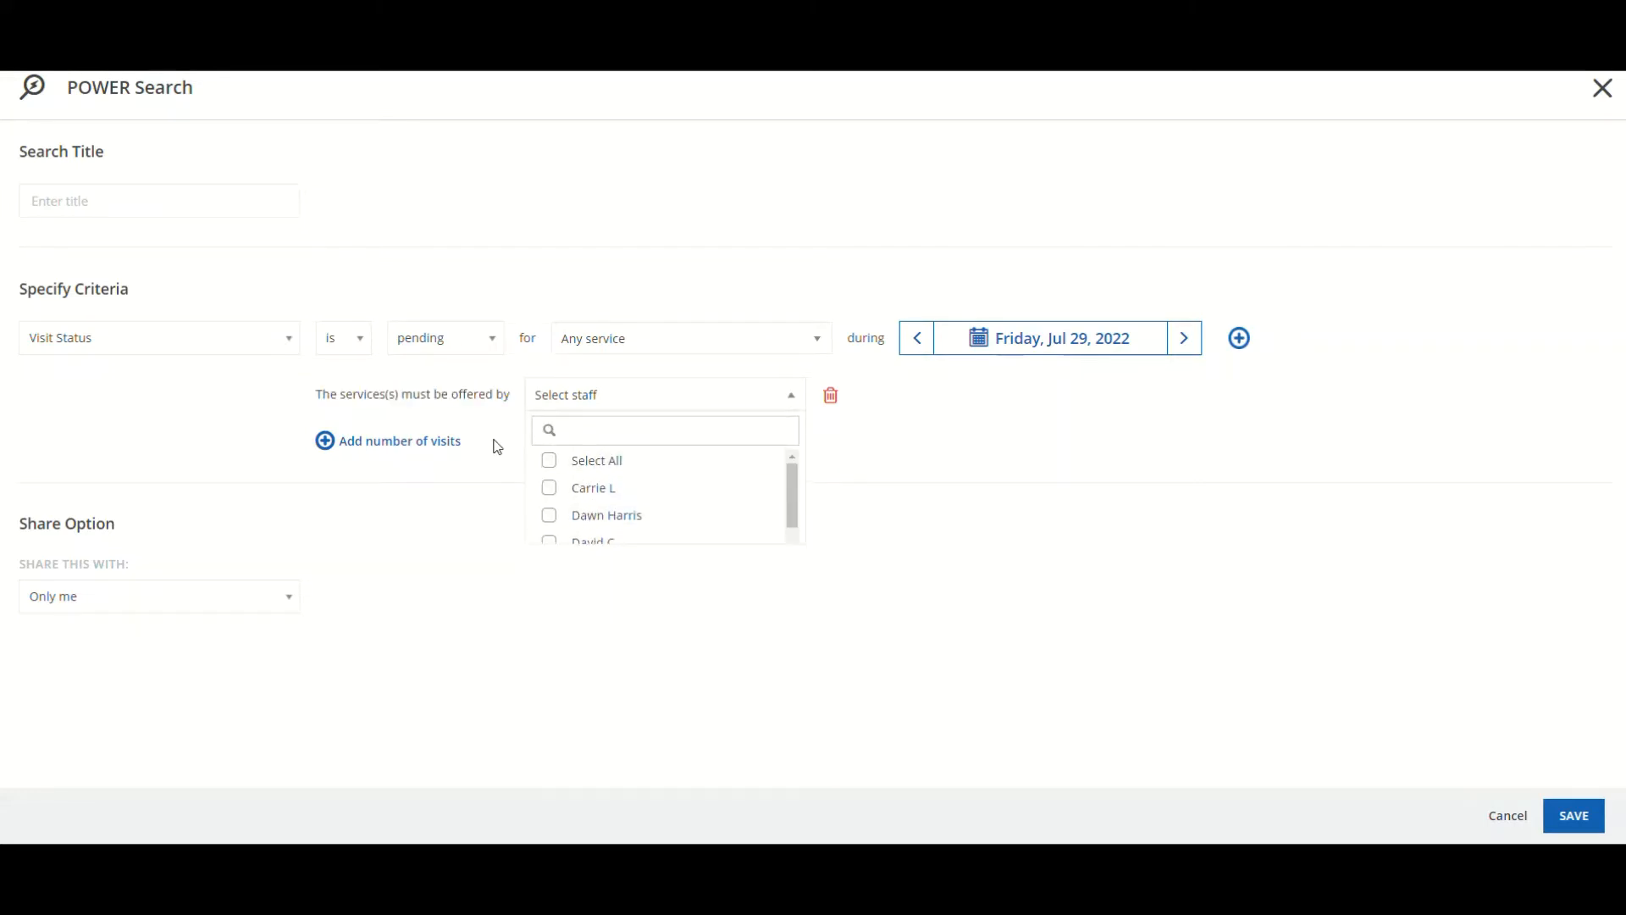
{"action": "left_click", "coordinate": [376, 445]}
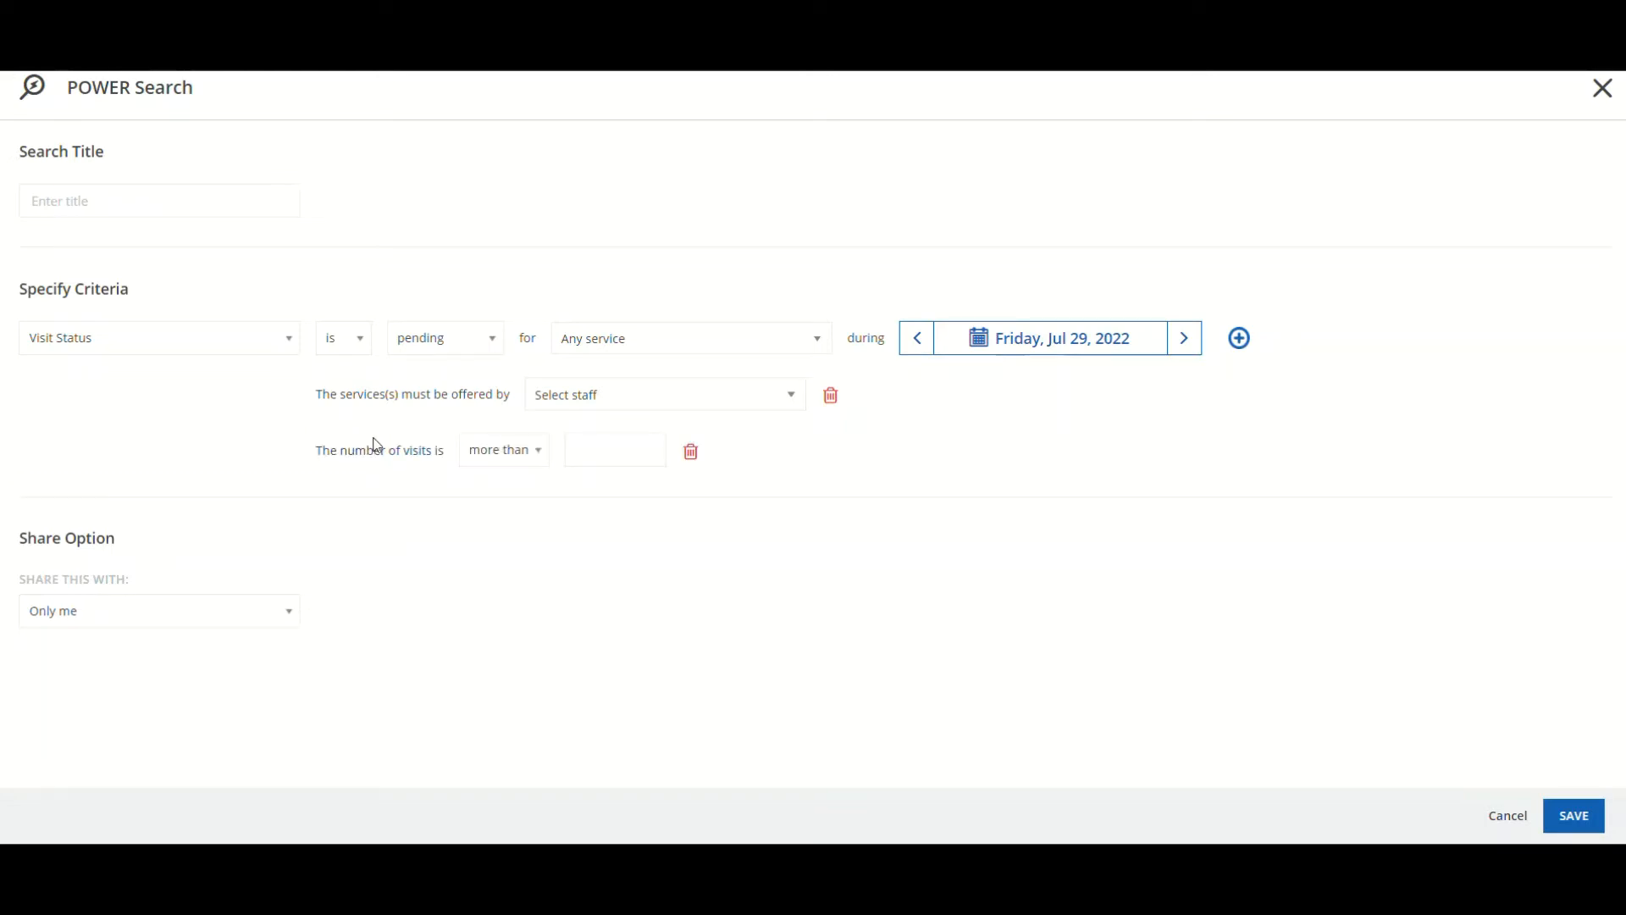
{"action": "left_click", "coordinate": [488, 457]}
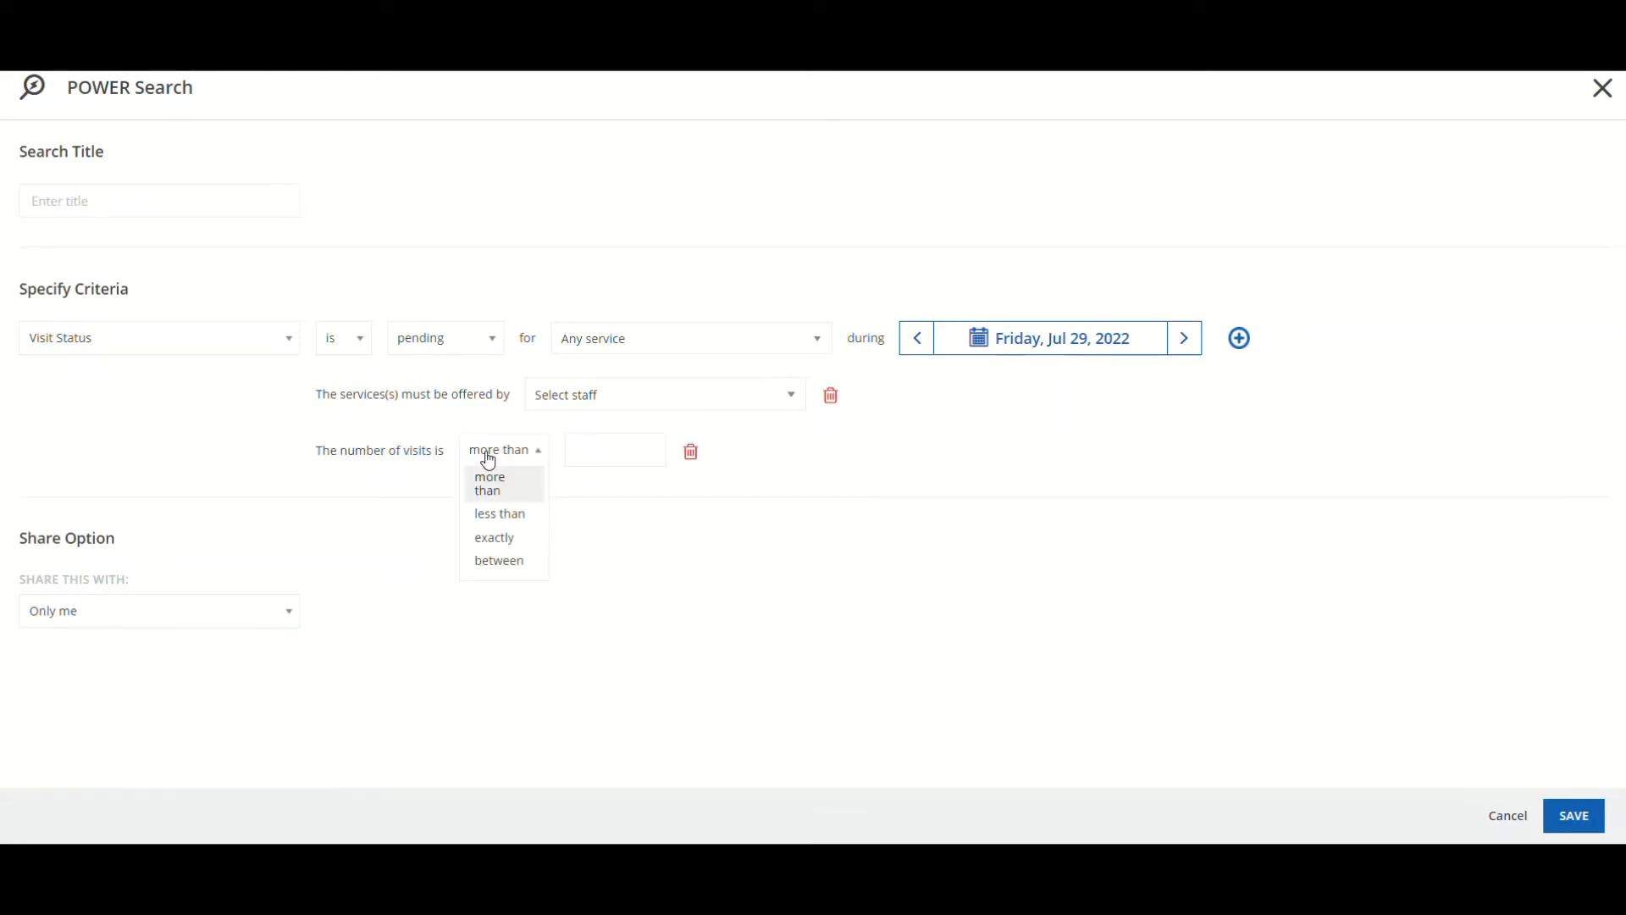
{"action": "left_click", "coordinate": [501, 539]}
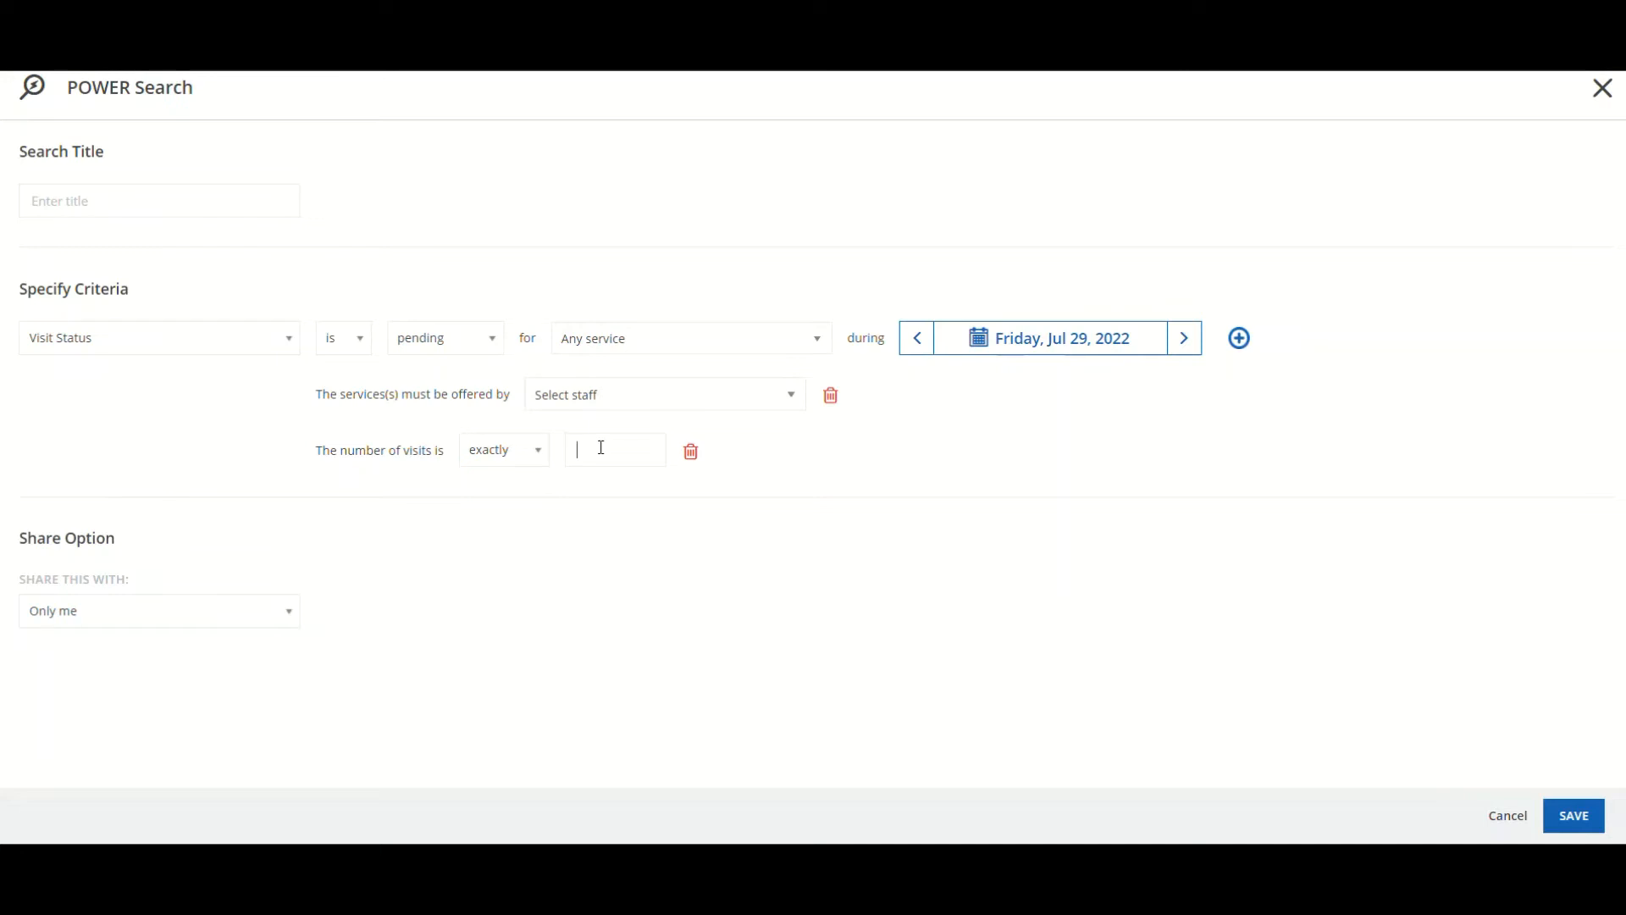
{"action": "type", "text": "6"}
{"action": "left_click", "coordinate": [690, 454]}
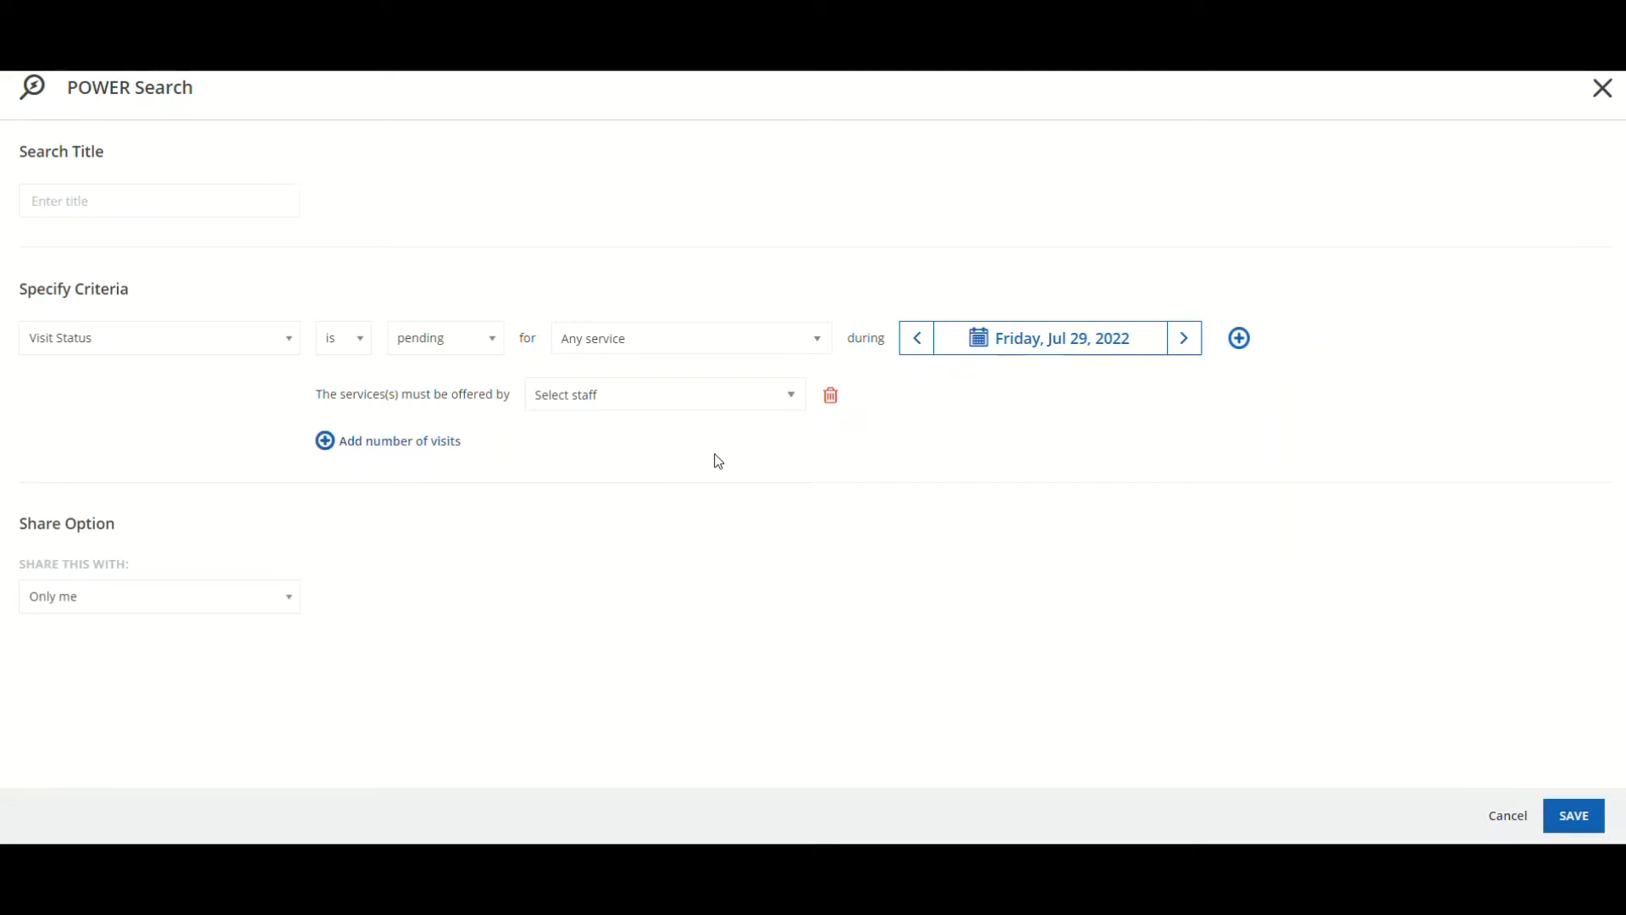
{"action": "left_click", "coordinate": [832, 398]}
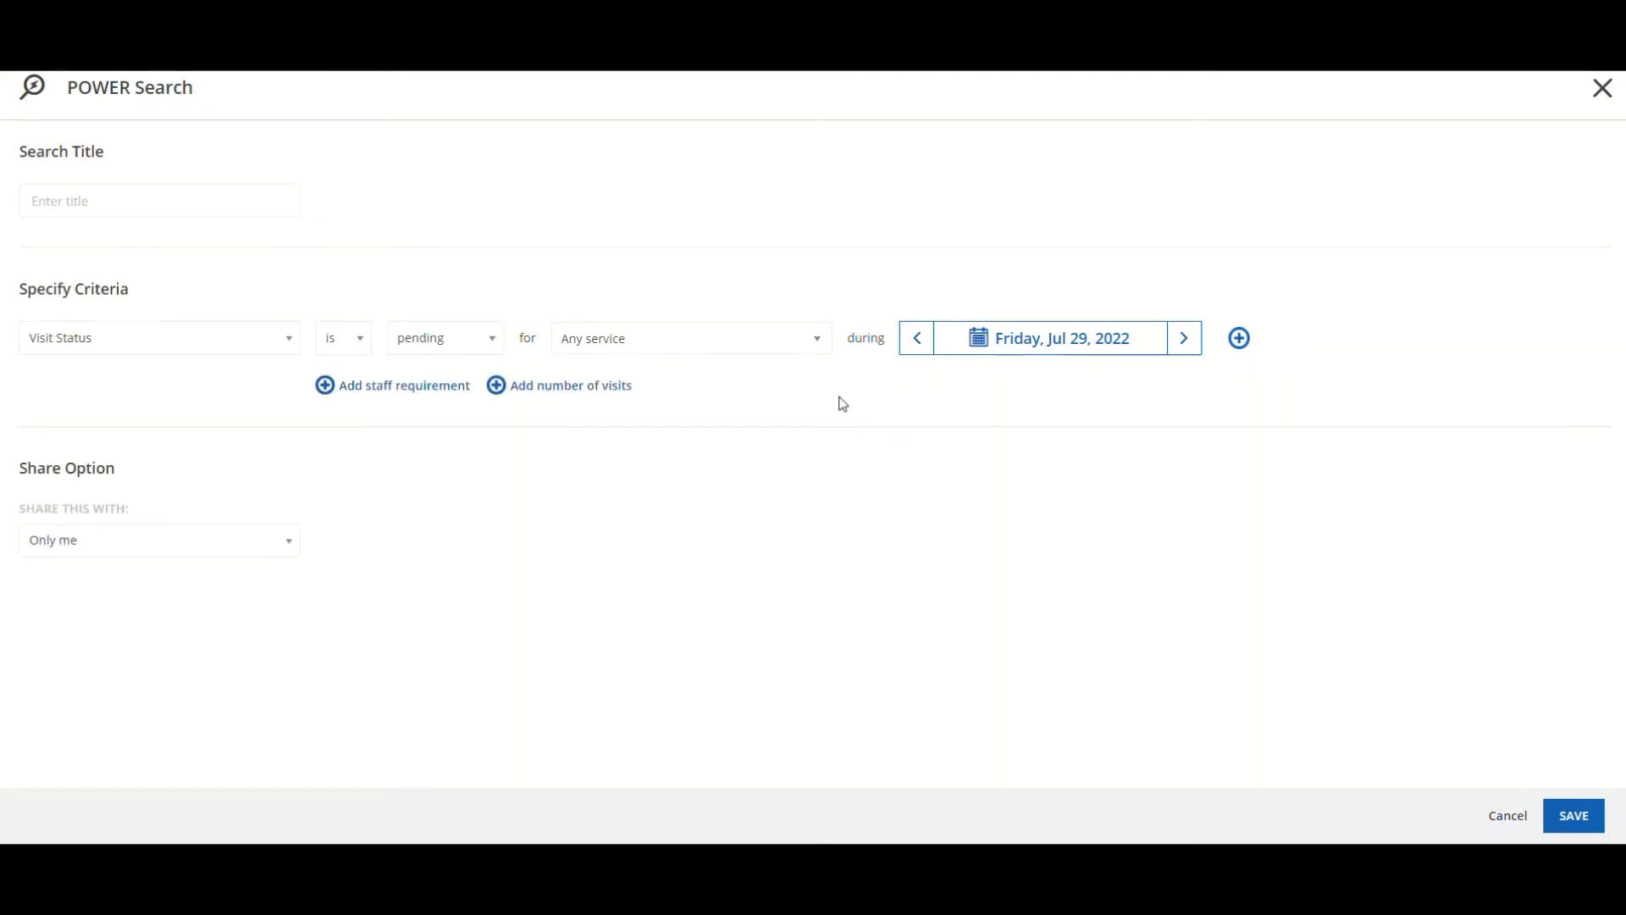
Add a second Visit Status criterion row, then remove it again
{"action": "left_click", "coordinate": [1240, 339]}
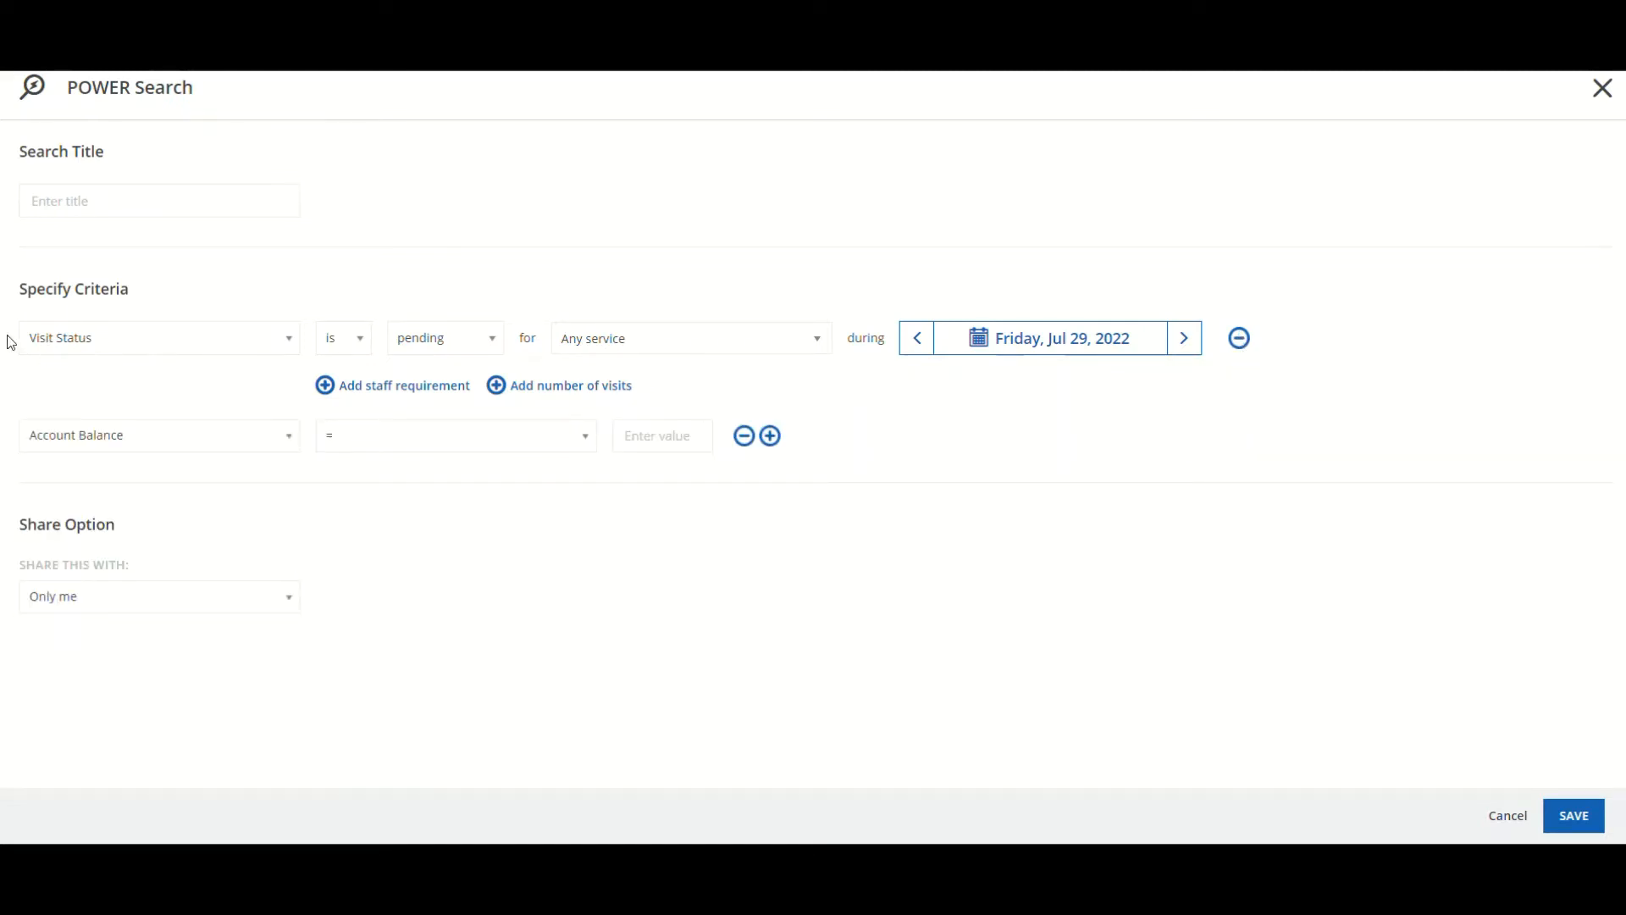
{"action": "left_click", "coordinate": [143, 446]}
{"action": "scroll", "coordinate": [171, 605], "scroll_direction": "down", "scroll_amount": 6}
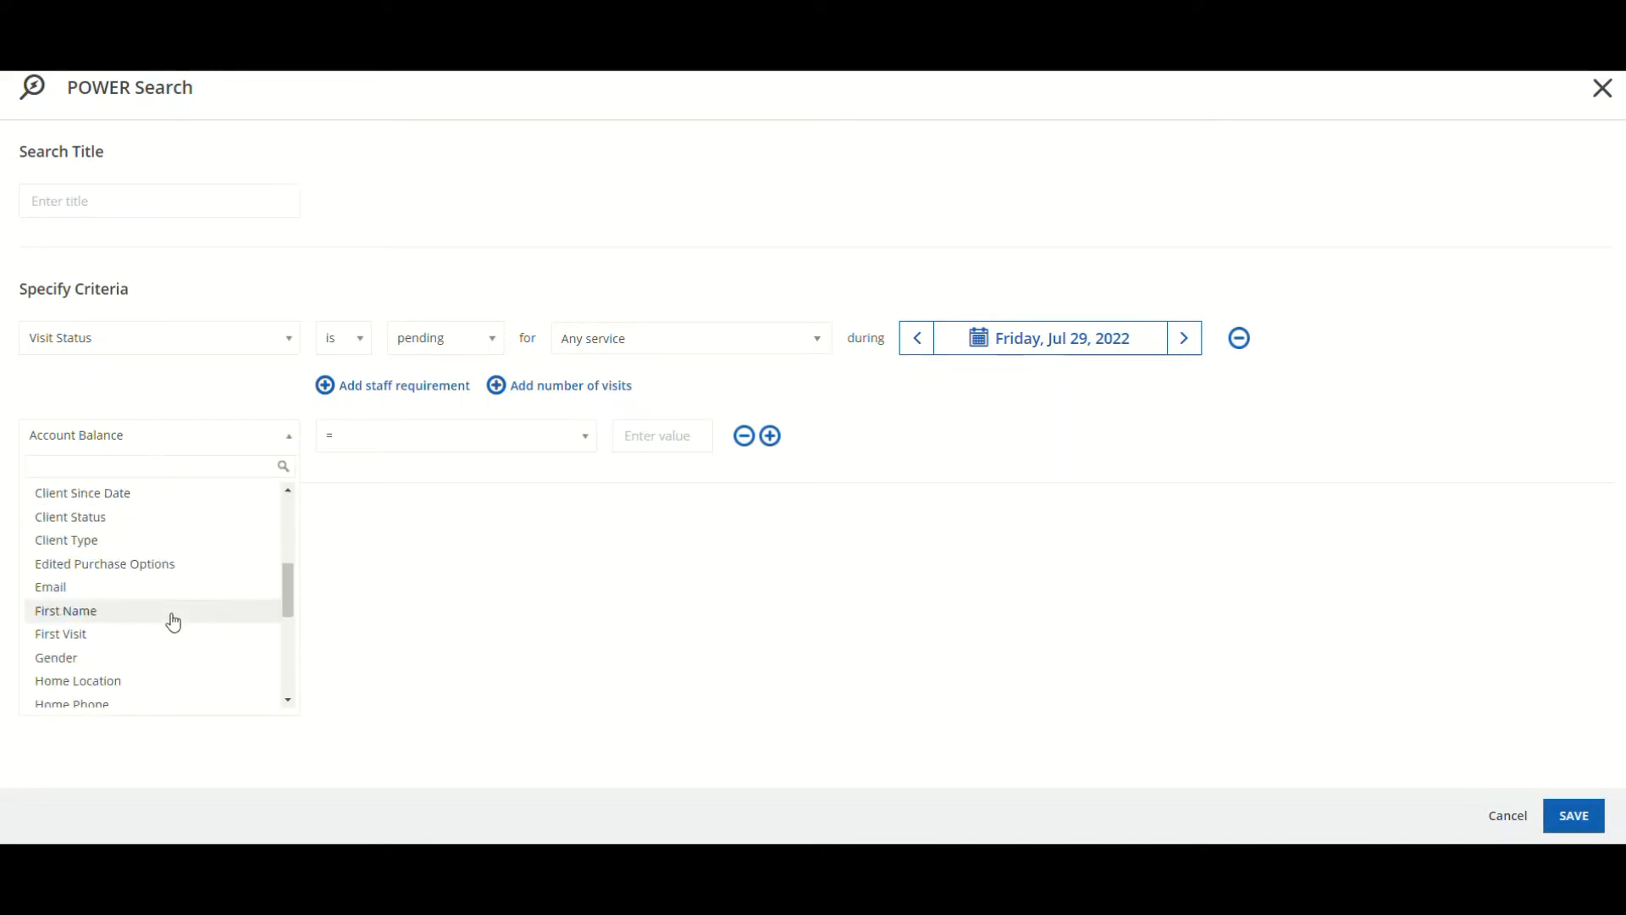
{"action": "scroll", "coordinate": [173, 623], "scroll_direction": "down", "scroll_amount": 2}
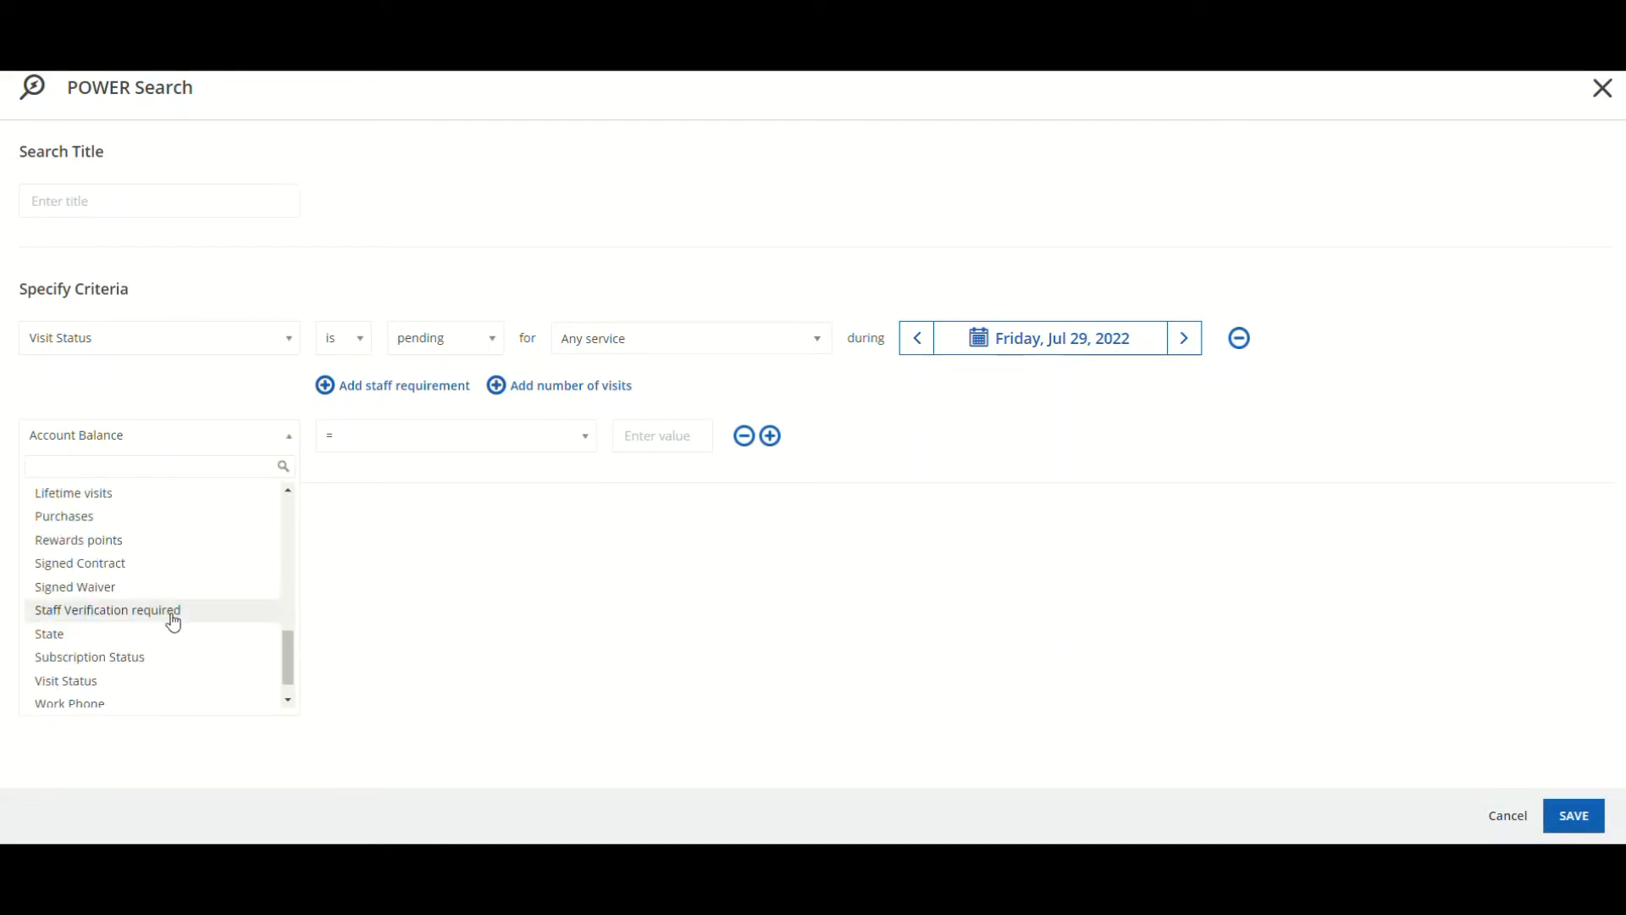
{"action": "left_click", "coordinate": [145, 676]}
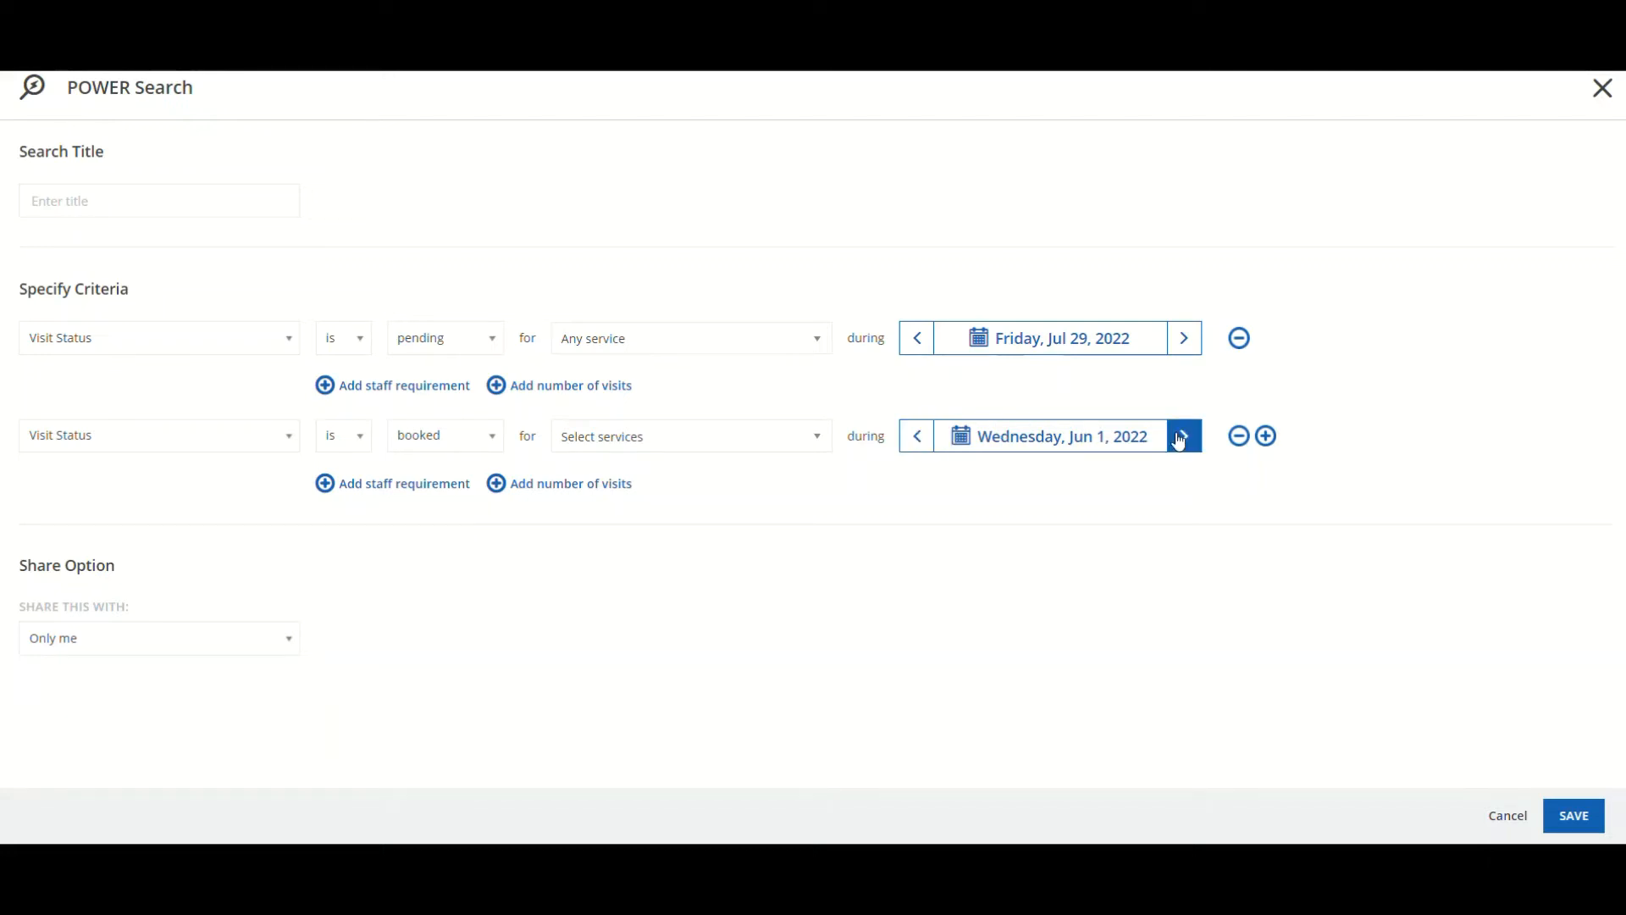
{"action": "left_click", "coordinate": [1239, 437]}
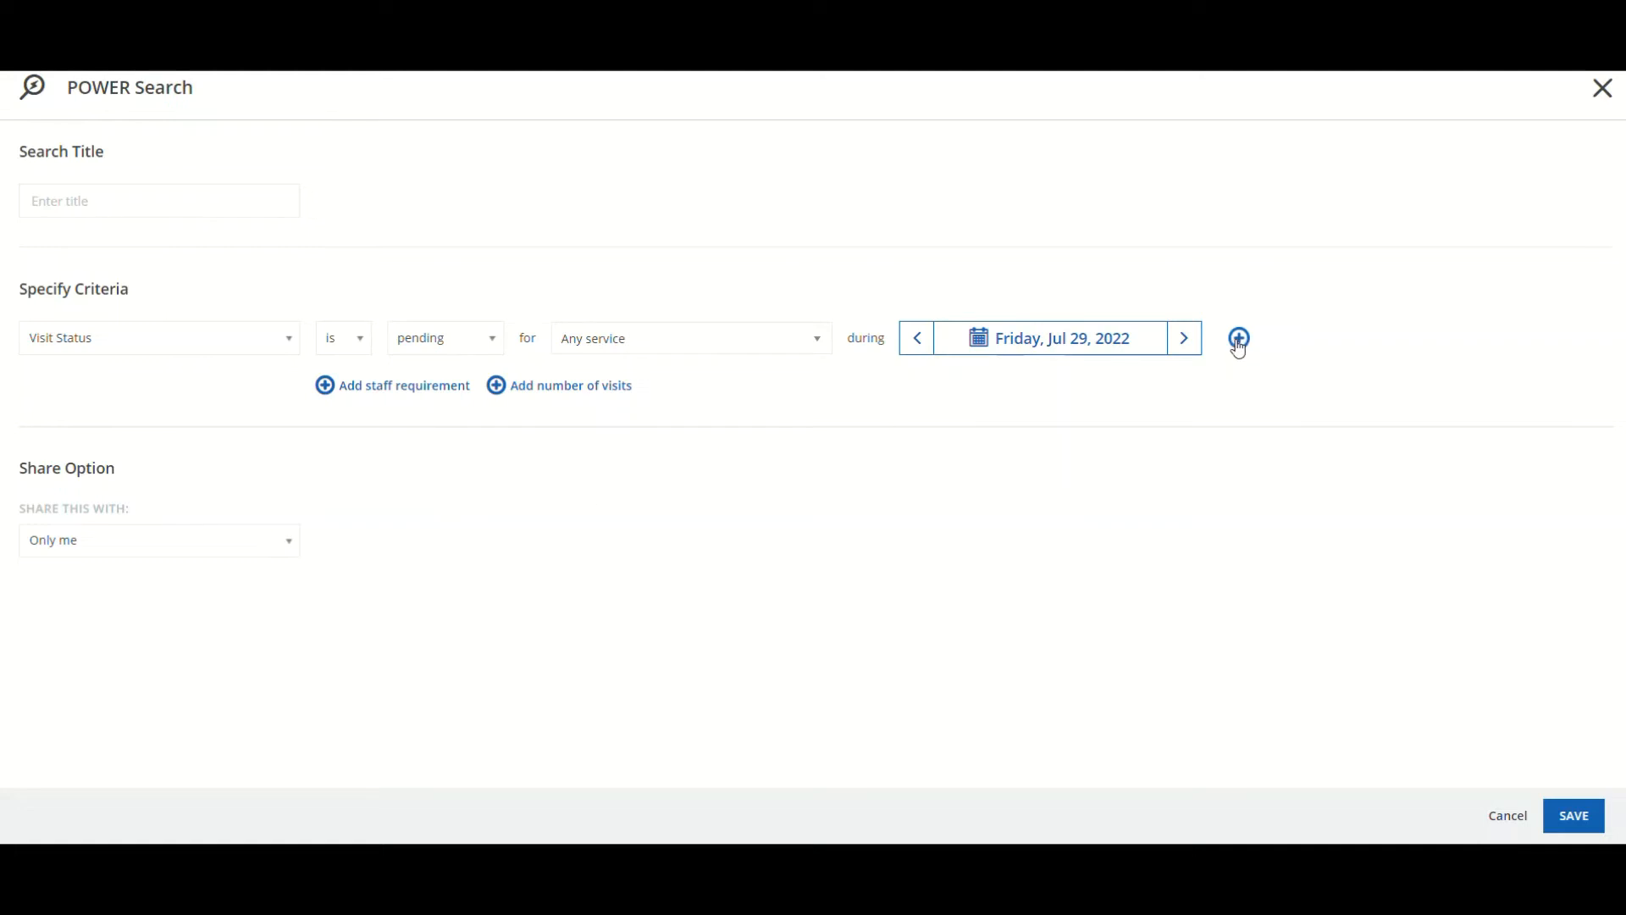
Change the first criterion's field from Visit Status to First Visit
{"action": "left_click", "coordinate": [277, 339]}
{"action": "scroll", "coordinate": [174, 493], "scroll_direction": "up", "scroll_amount": 2}
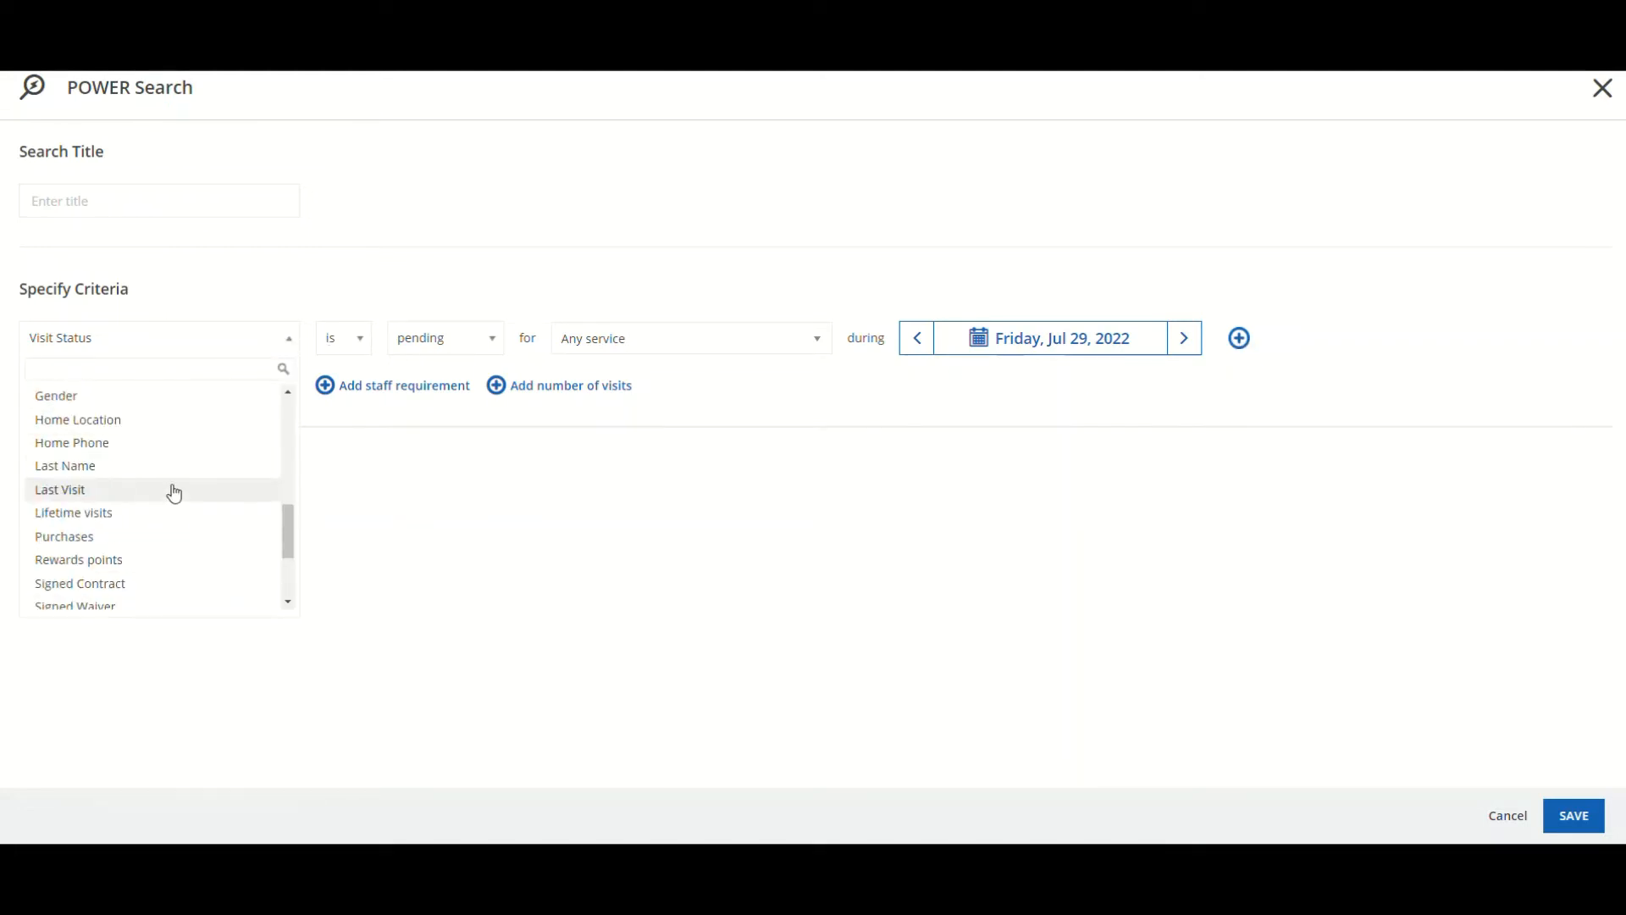
{"action": "scroll", "coordinate": [173, 493], "scroll_direction": "up", "scroll_amount": 2}
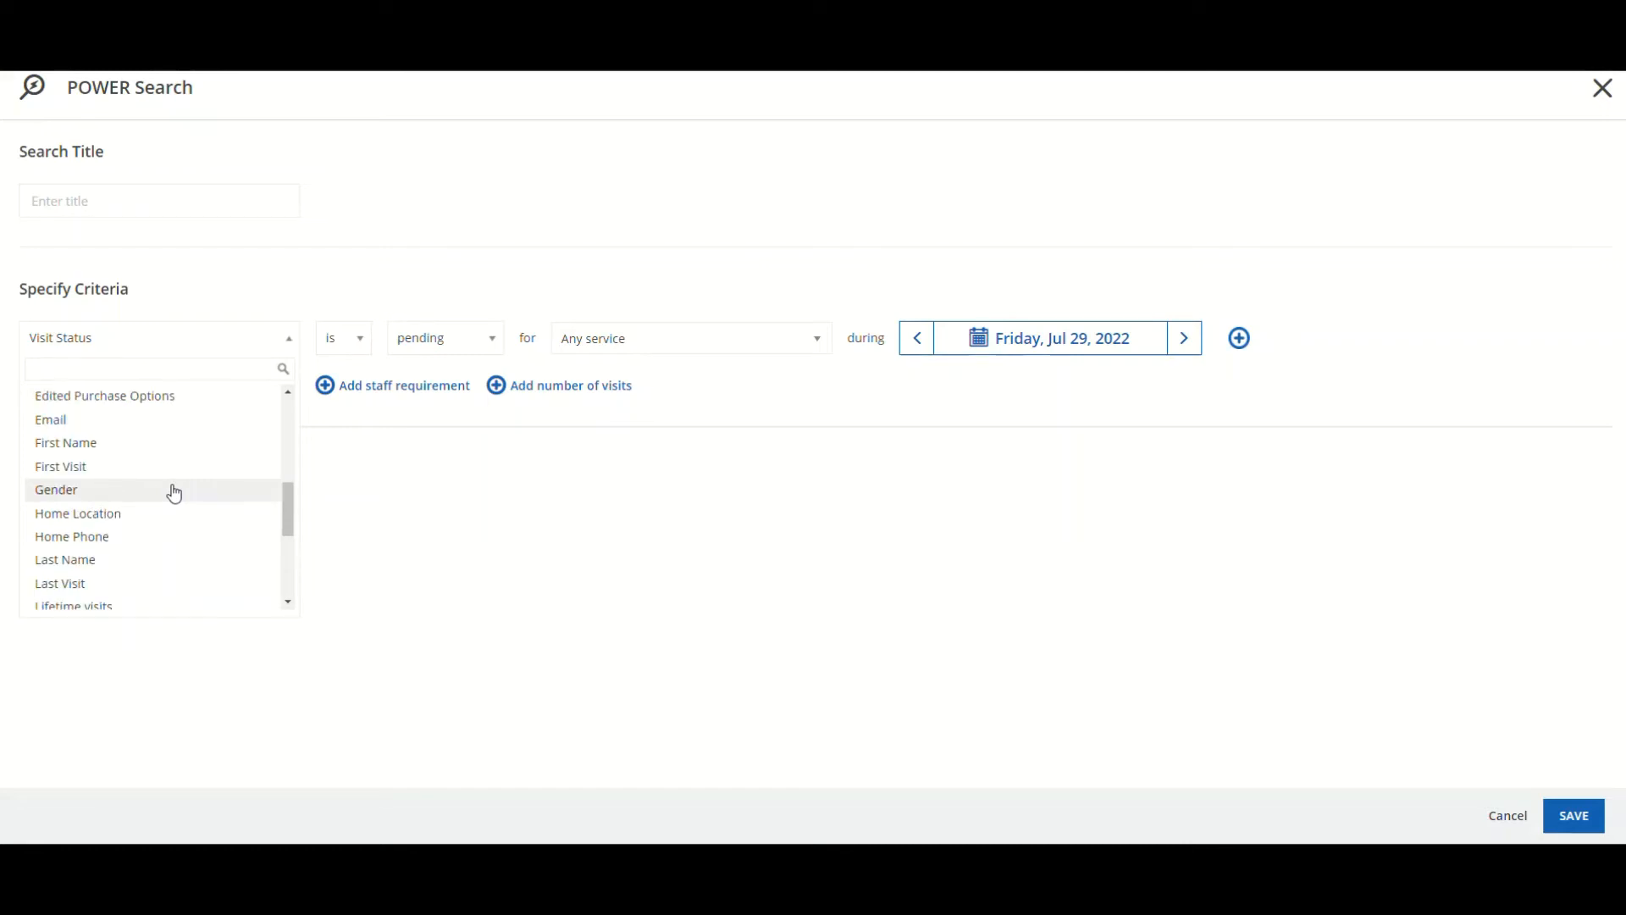
{"action": "left_click", "coordinate": [169, 472]}
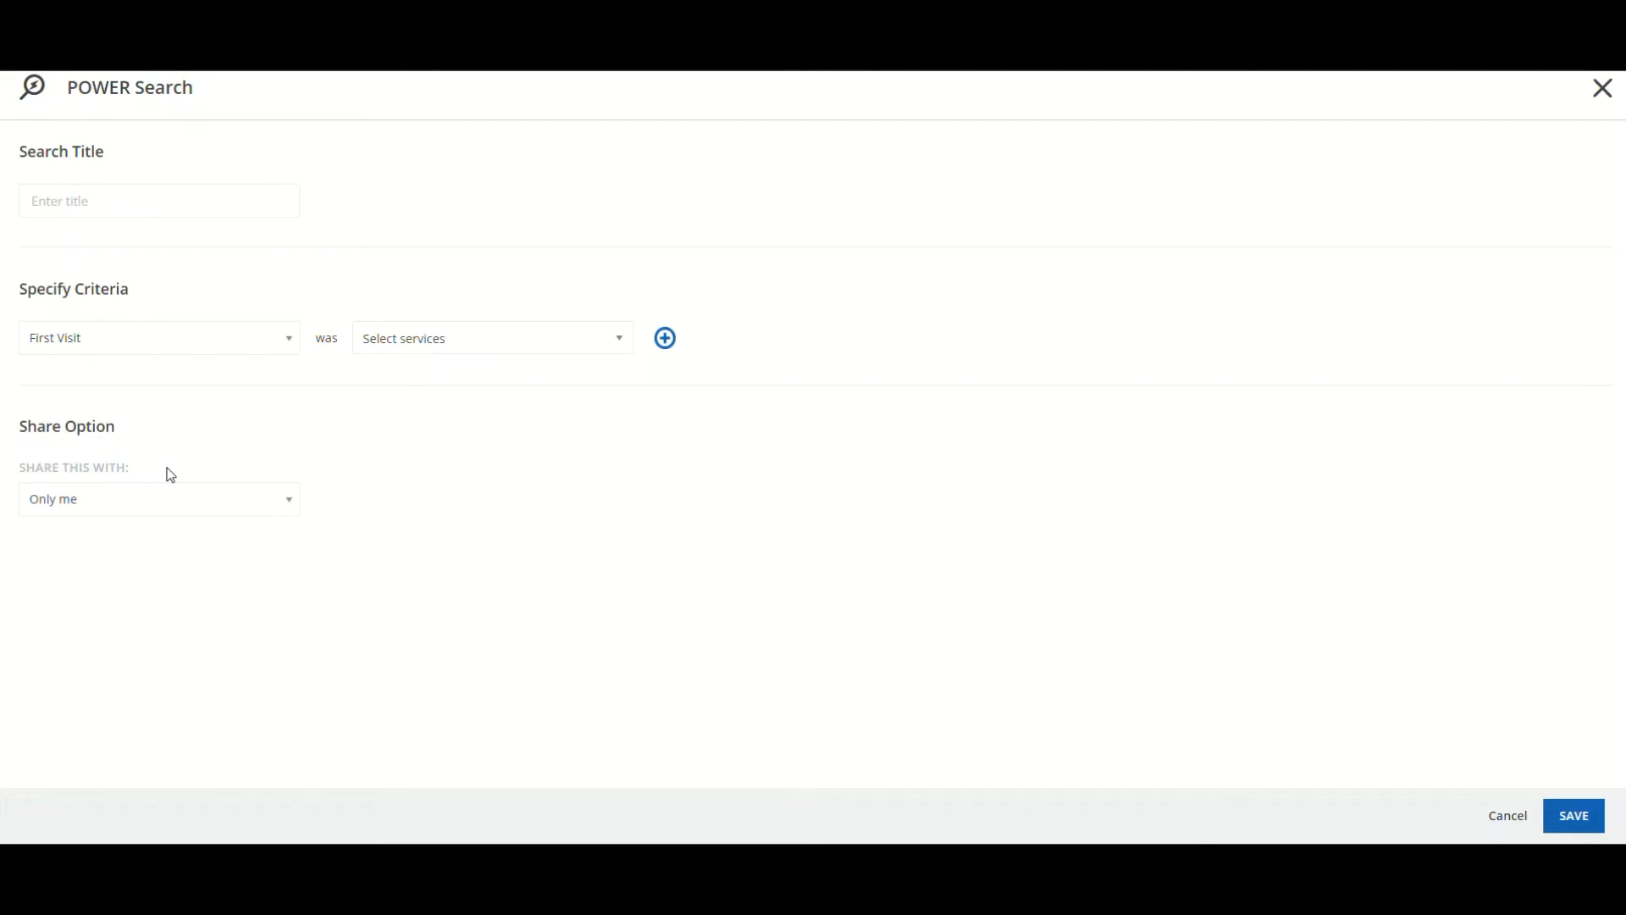
Limit the First Visit criterion to the 1st Consultation service
{"action": "left_click", "coordinate": [388, 346]}
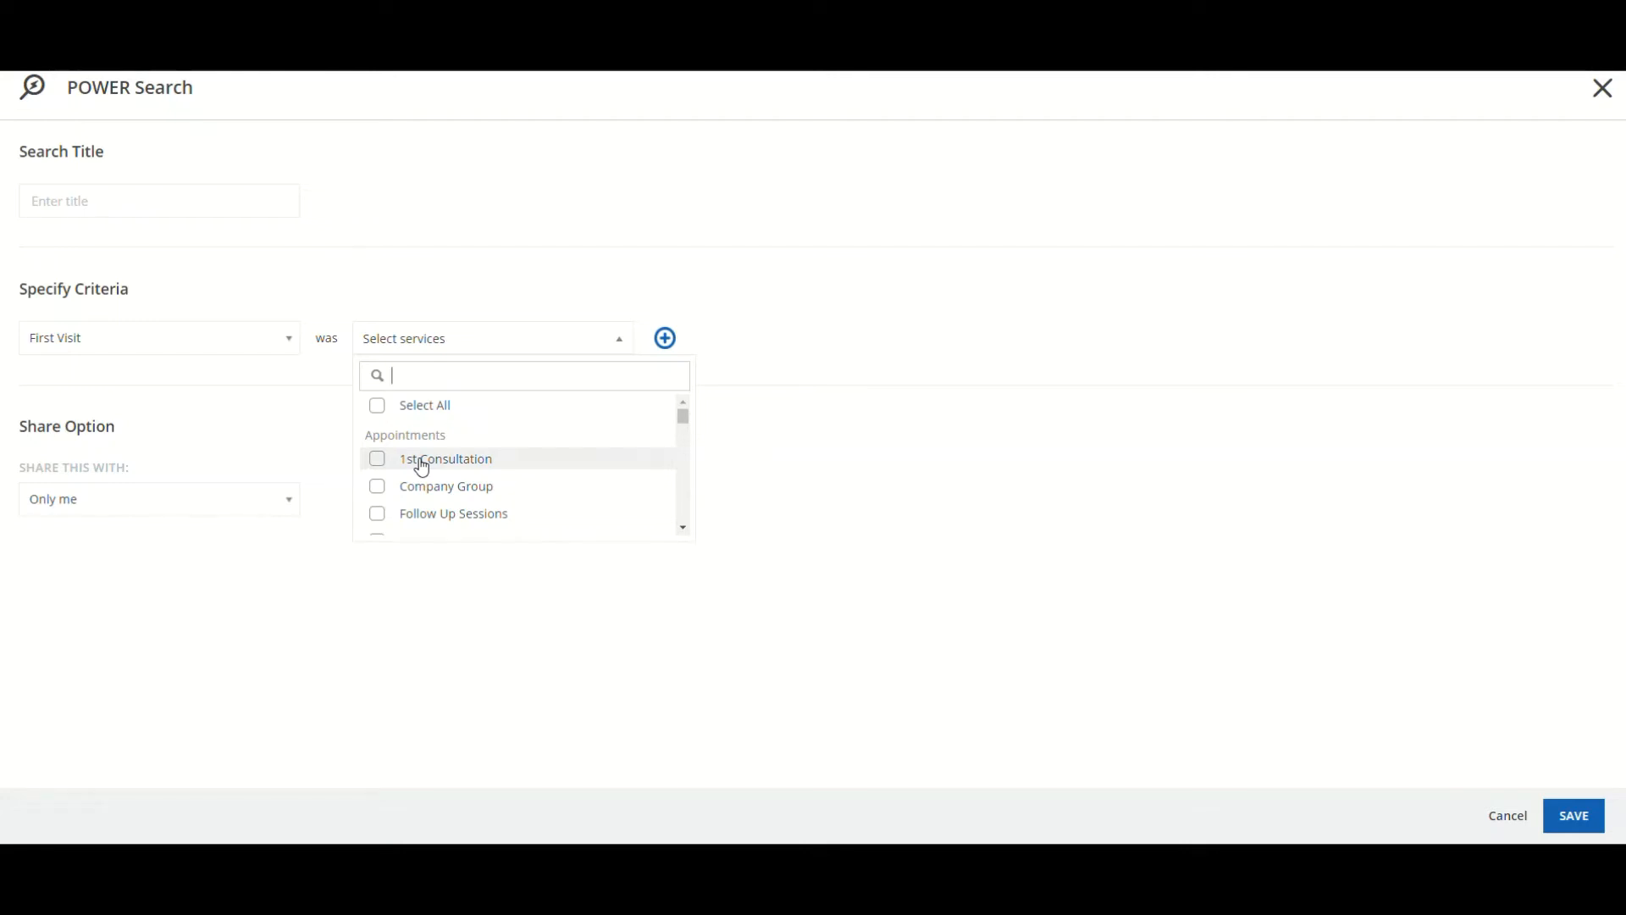
{"action": "left_click", "coordinate": [377, 466]}
{"action": "left_click", "coordinate": [820, 428]}
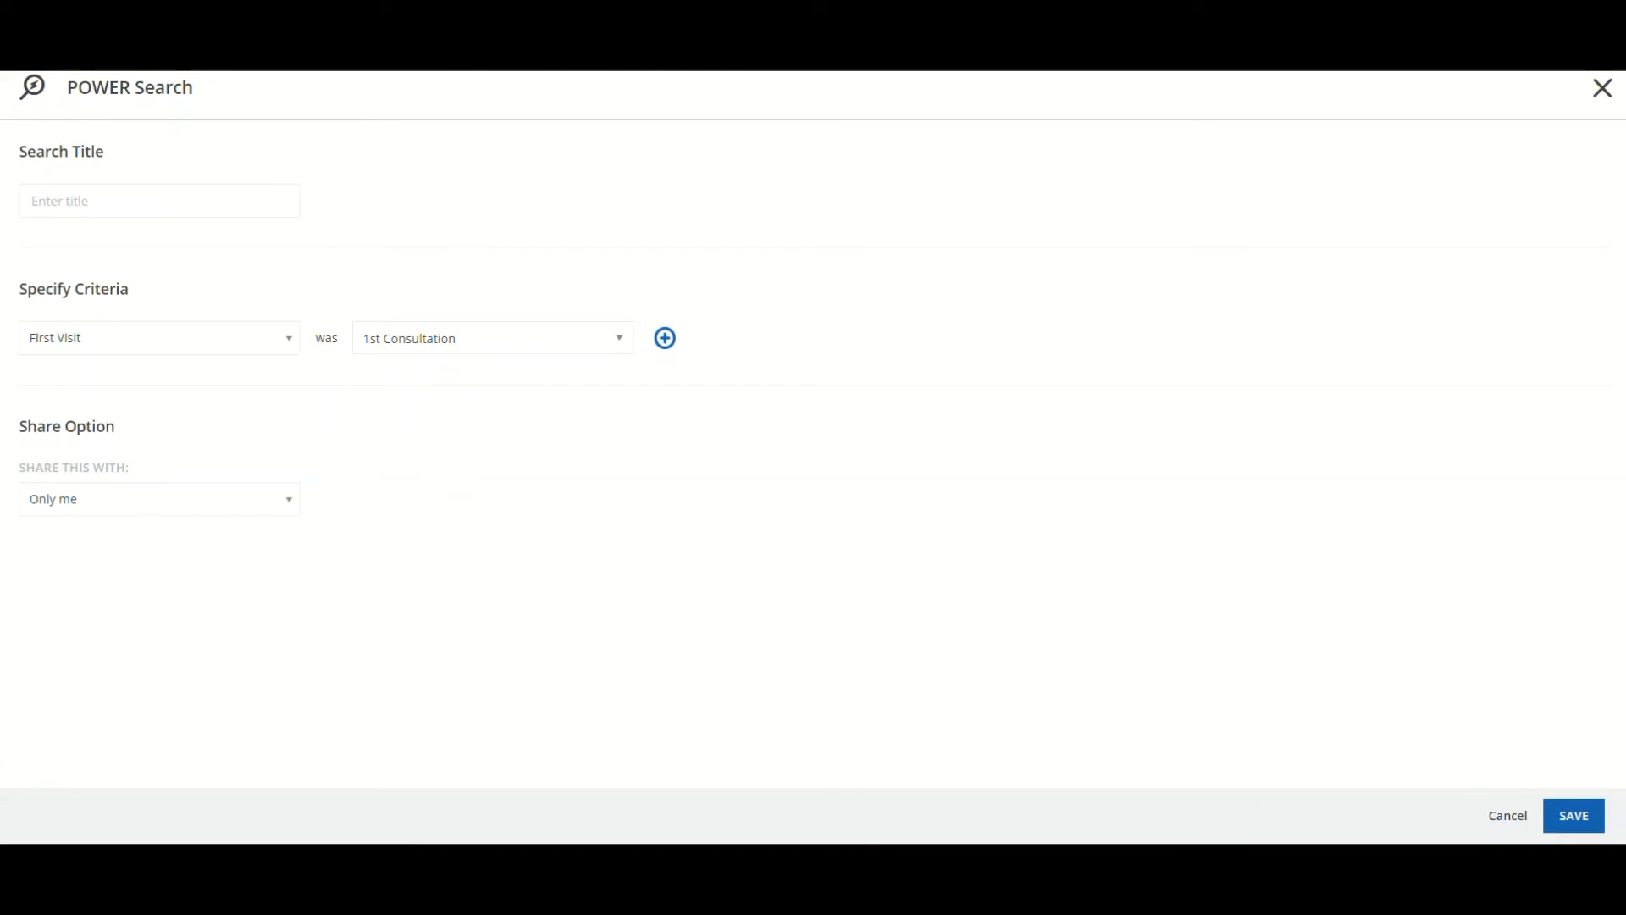
Change the criterion to Last Visit, 7 months ago
{"action": "left_click", "coordinate": [233, 339]}
{"action": "scroll", "coordinate": [197, 504], "scroll_direction": "down", "scroll_amount": 3}
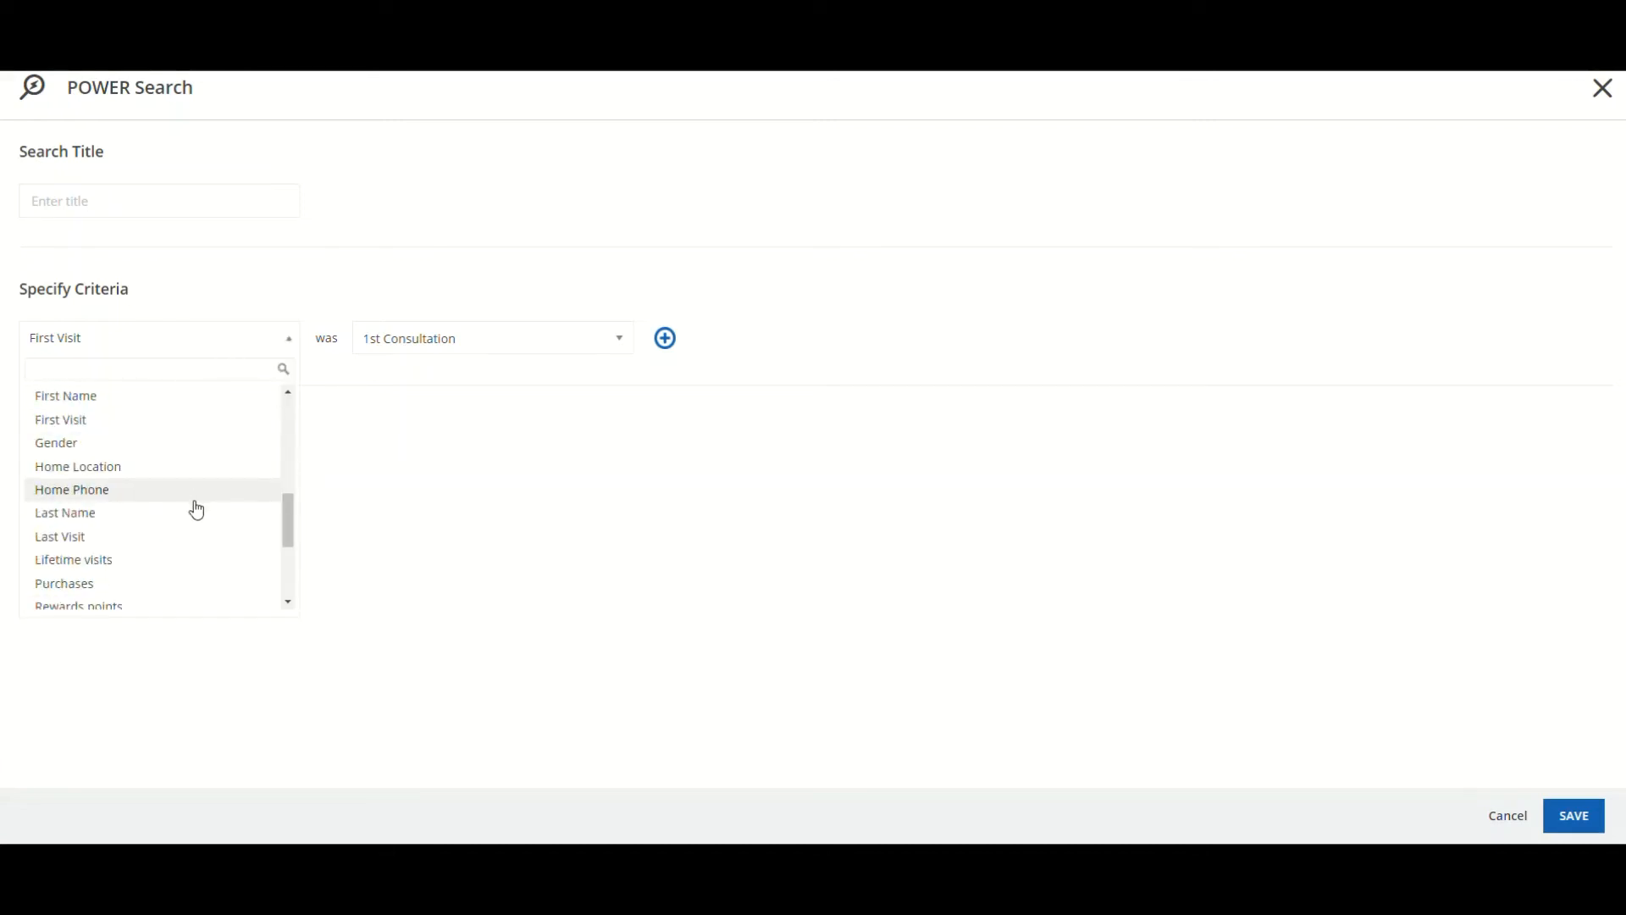
{"action": "left_click", "coordinate": [171, 540]}
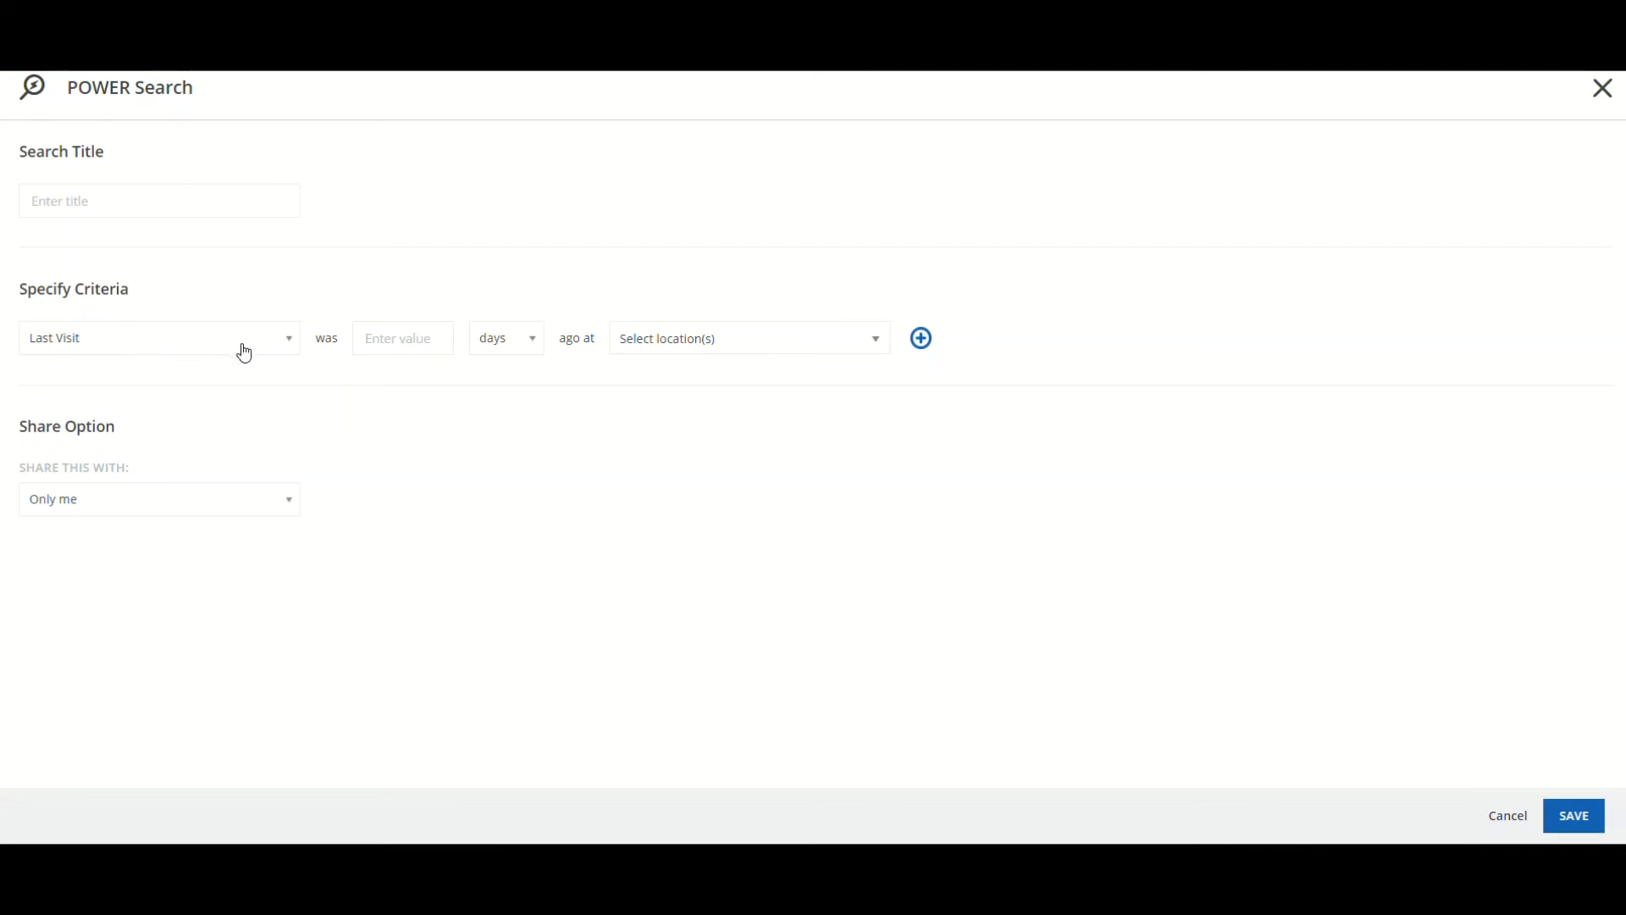
{"action": "left_click", "coordinate": [402, 340]}
{"action": "type", "text": "80"}
{"action": "key", "text": "BackSpace"}
{"action": "key", "text": "BackSpace"}
{"action": "type", "text": "7"}
{"action": "left_click", "coordinate": [526, 344]}
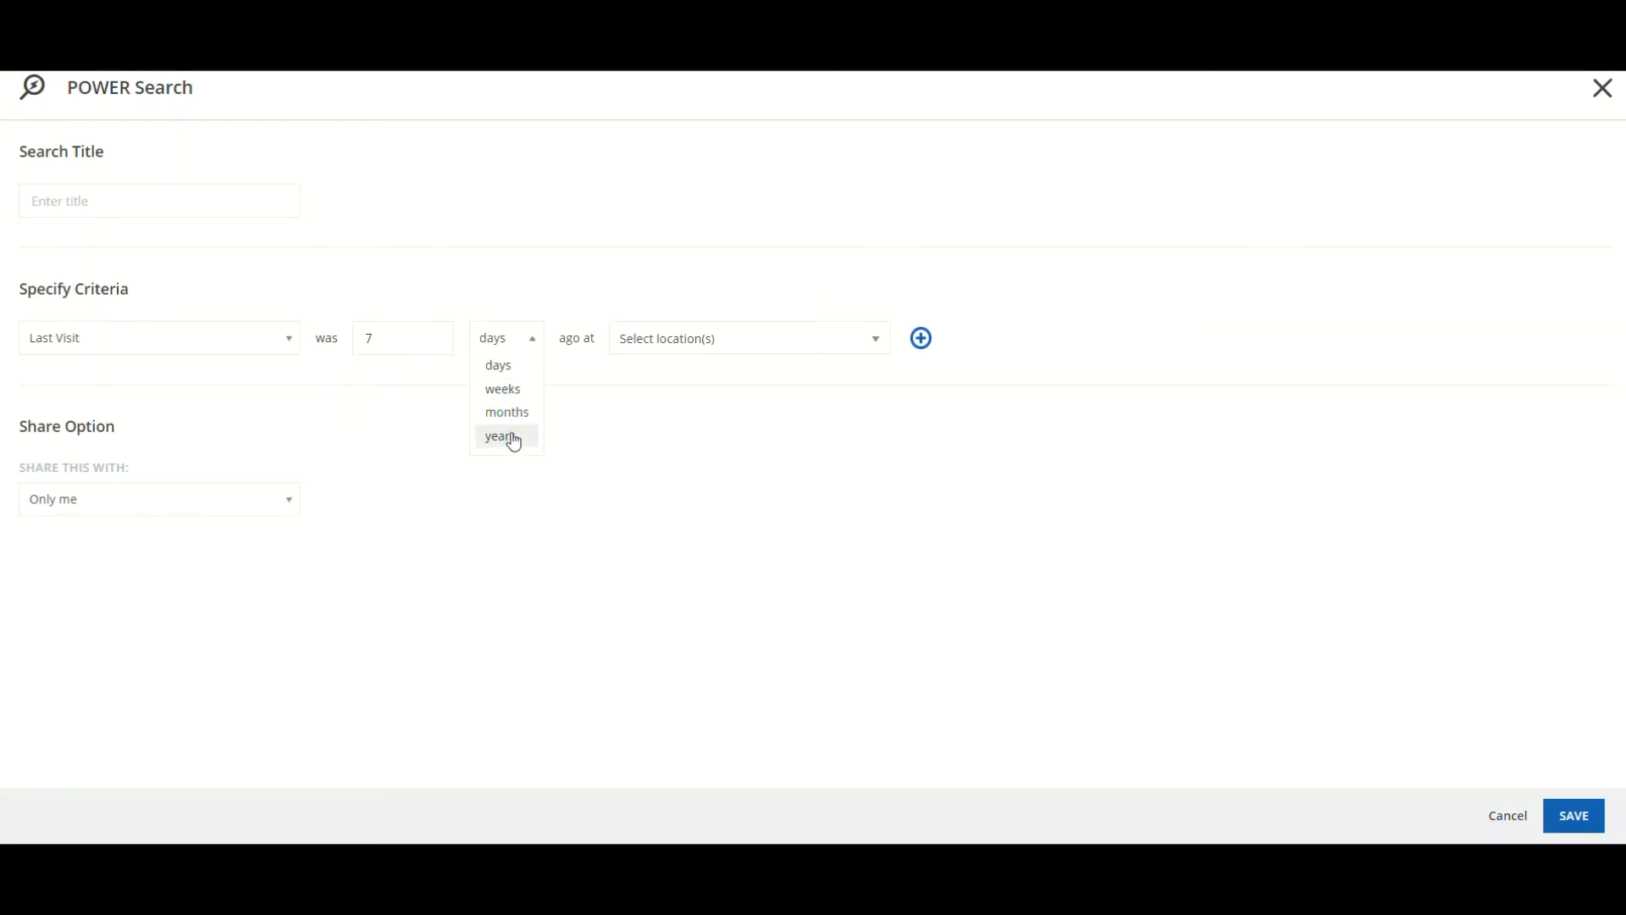
{"action": "left_click", "coordinate": [510, 415]}
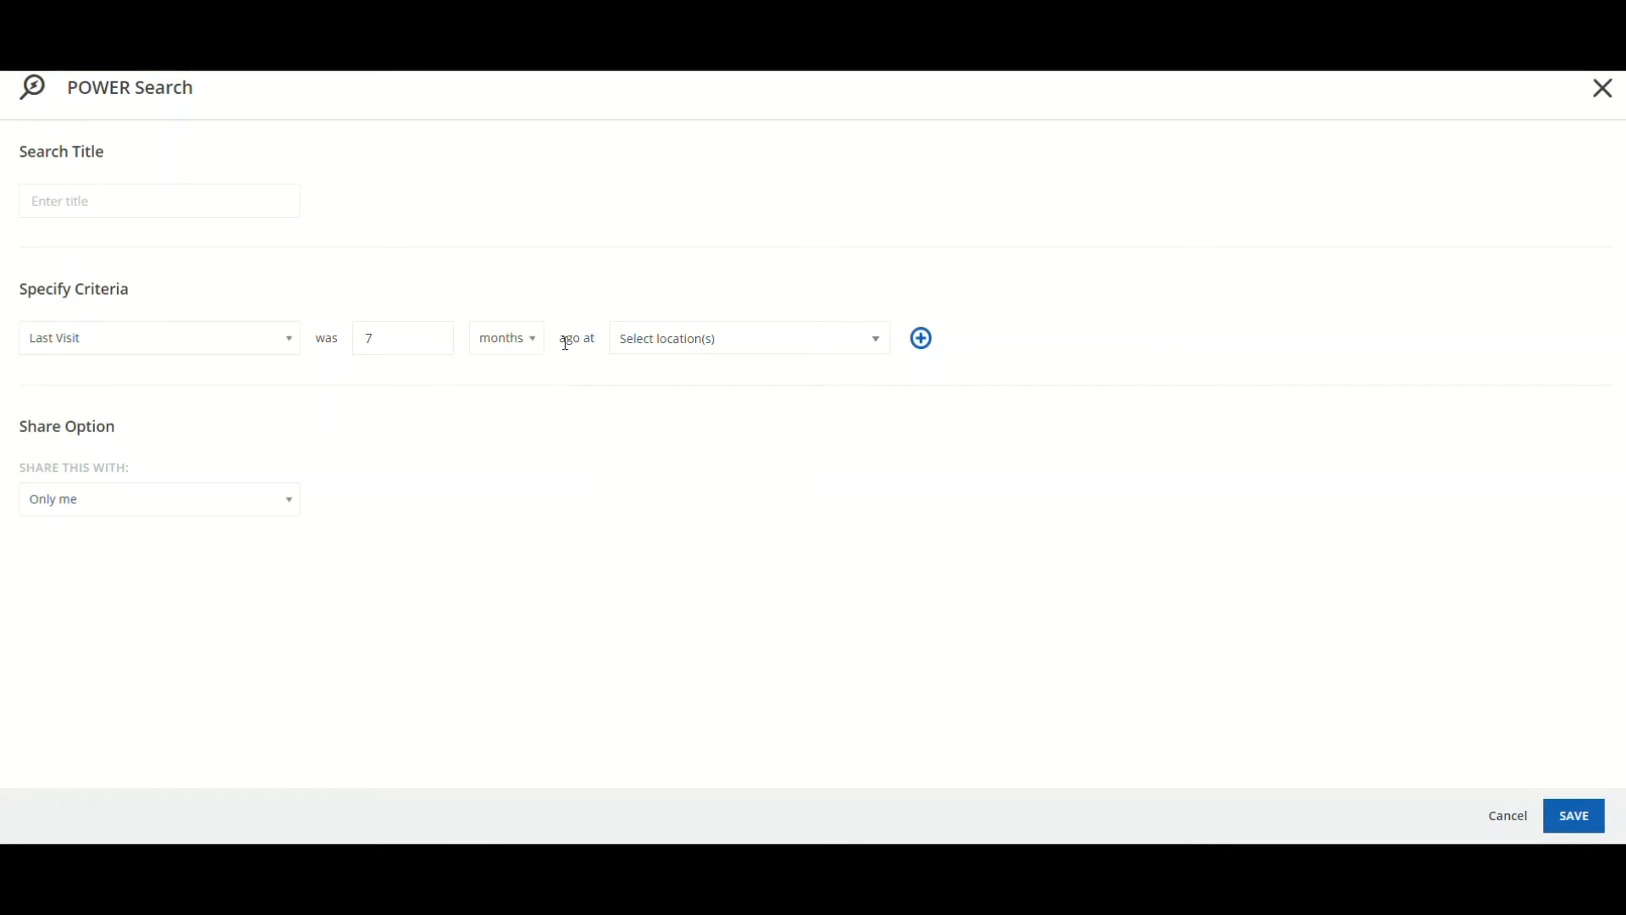
Leave the location list empty, with no studio locations selected
{"action": "left_click_drag", "start_coordinate": [561, 338], "coordinate": [599, 345]}
{"action": "left_click", "coordinate": [621, 349]}
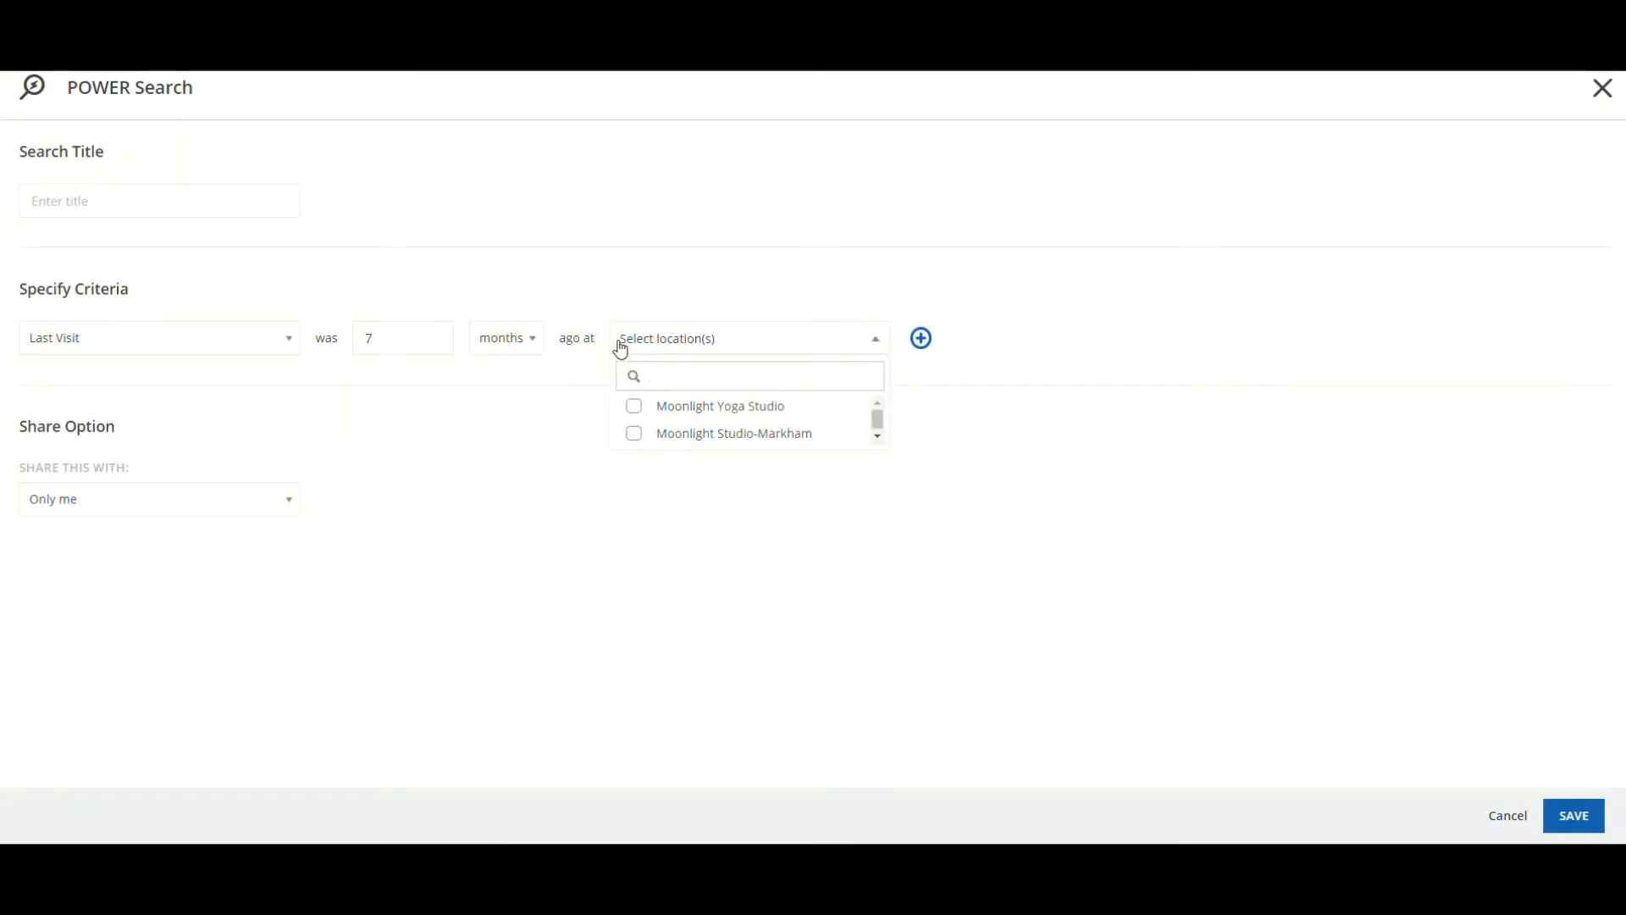
{"action": "left_click", "coordinate": [637, 411]}
{"action": "left_click", "coordinate": [641, 437]}
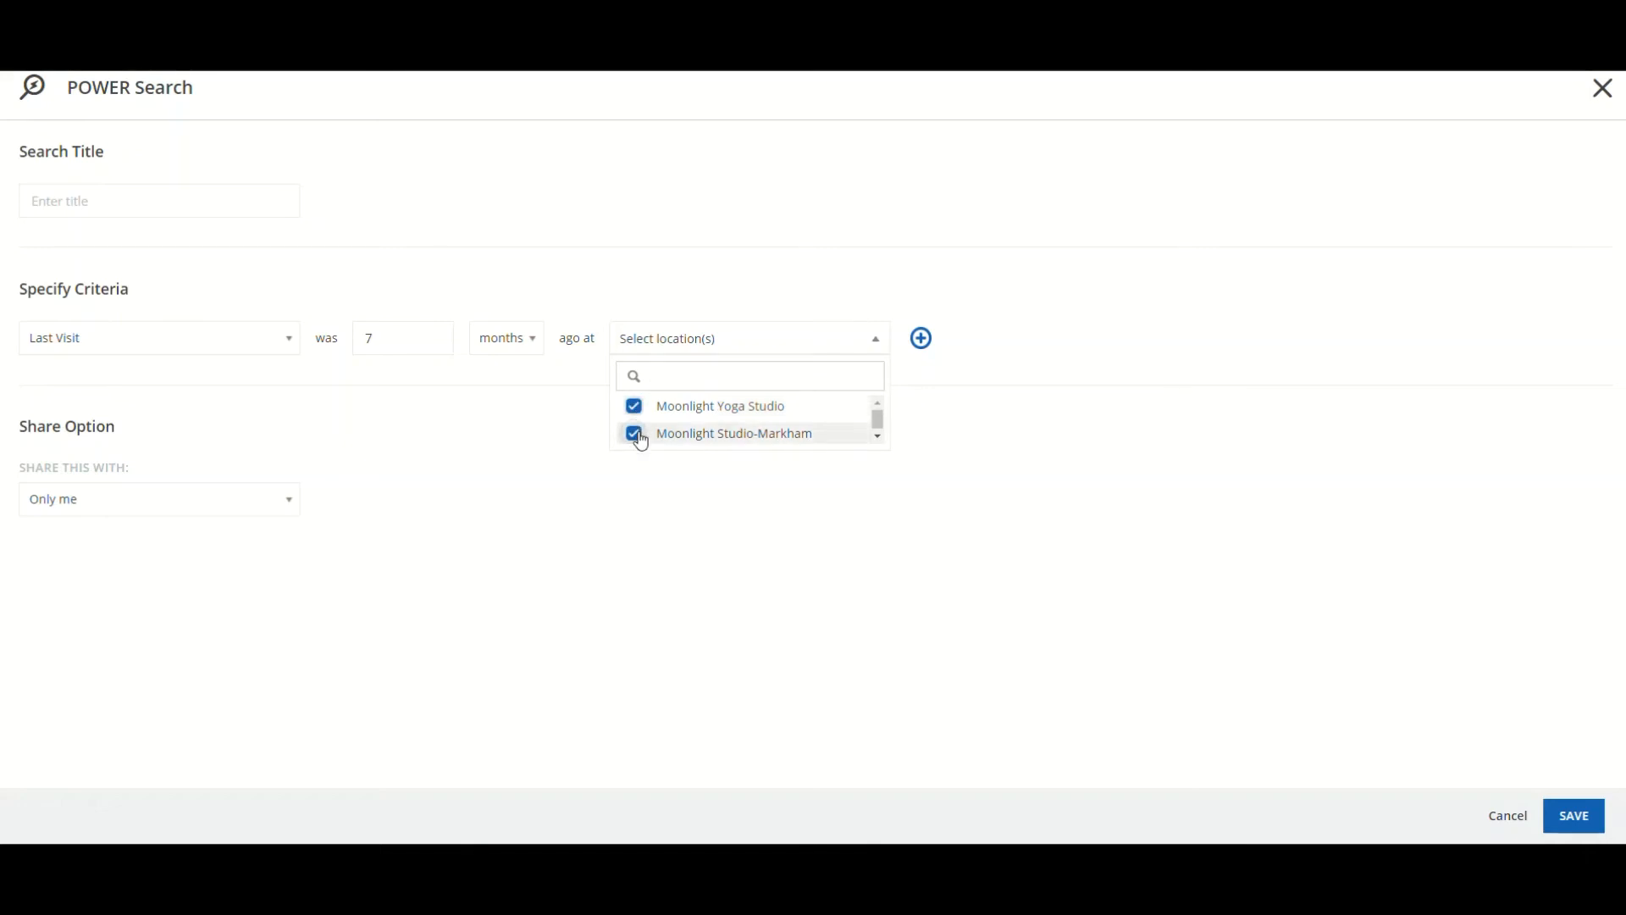
{"action": "left_click", "coordinate": [640, 436]}
{"action": "left_click", "coordinate": [639, 415]}
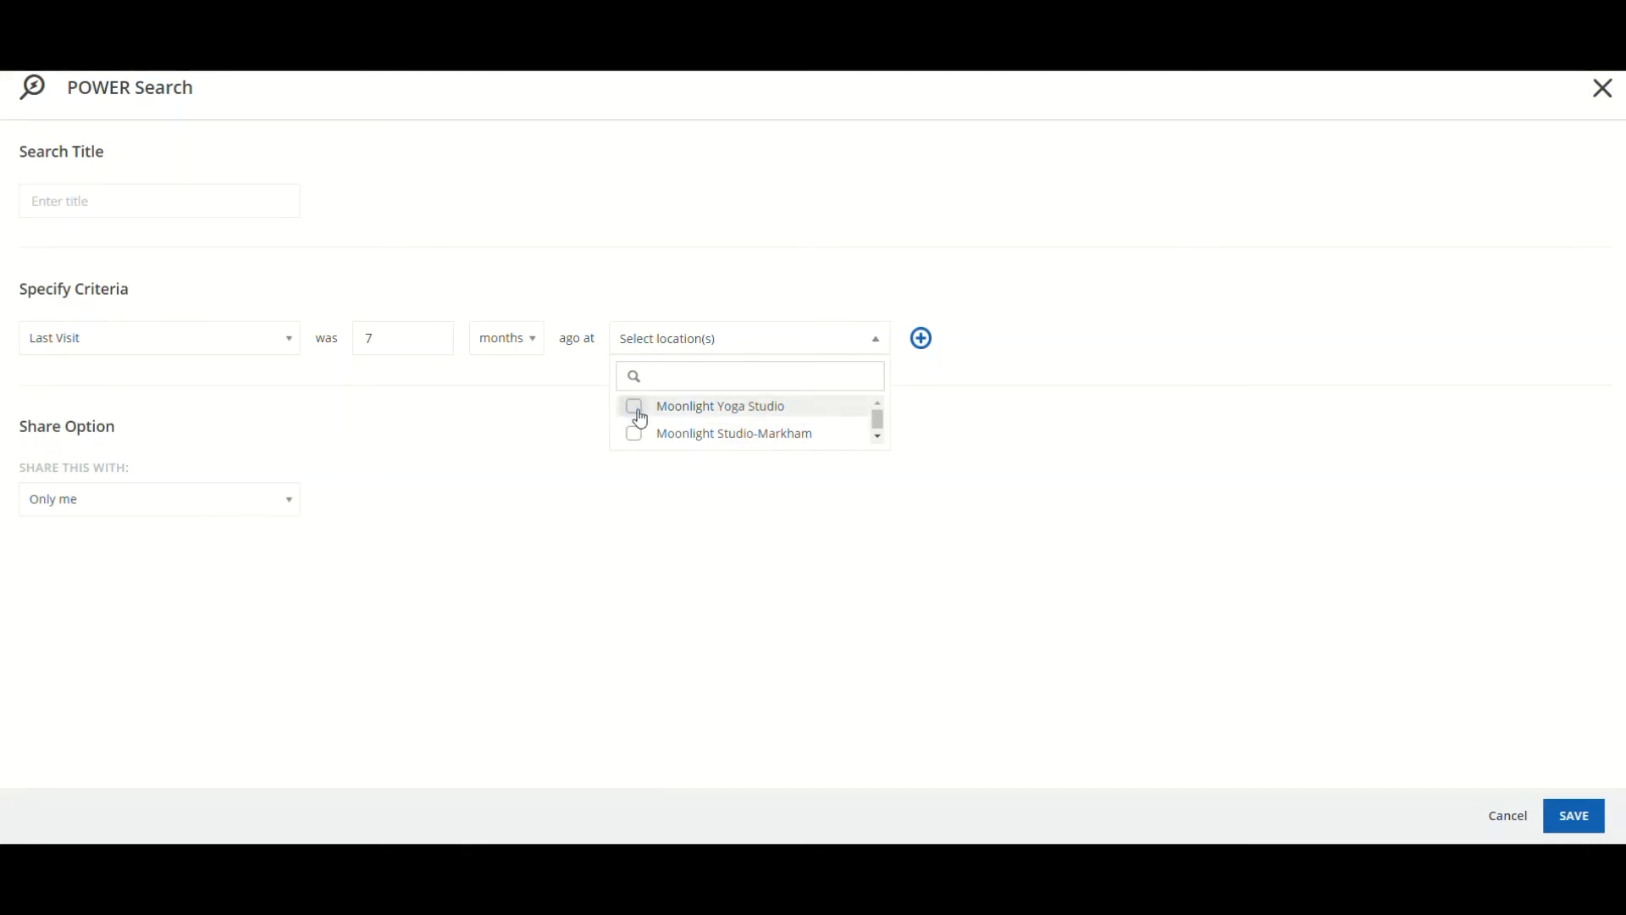
{"action": "left_click", "coordinate": [525, 443]}
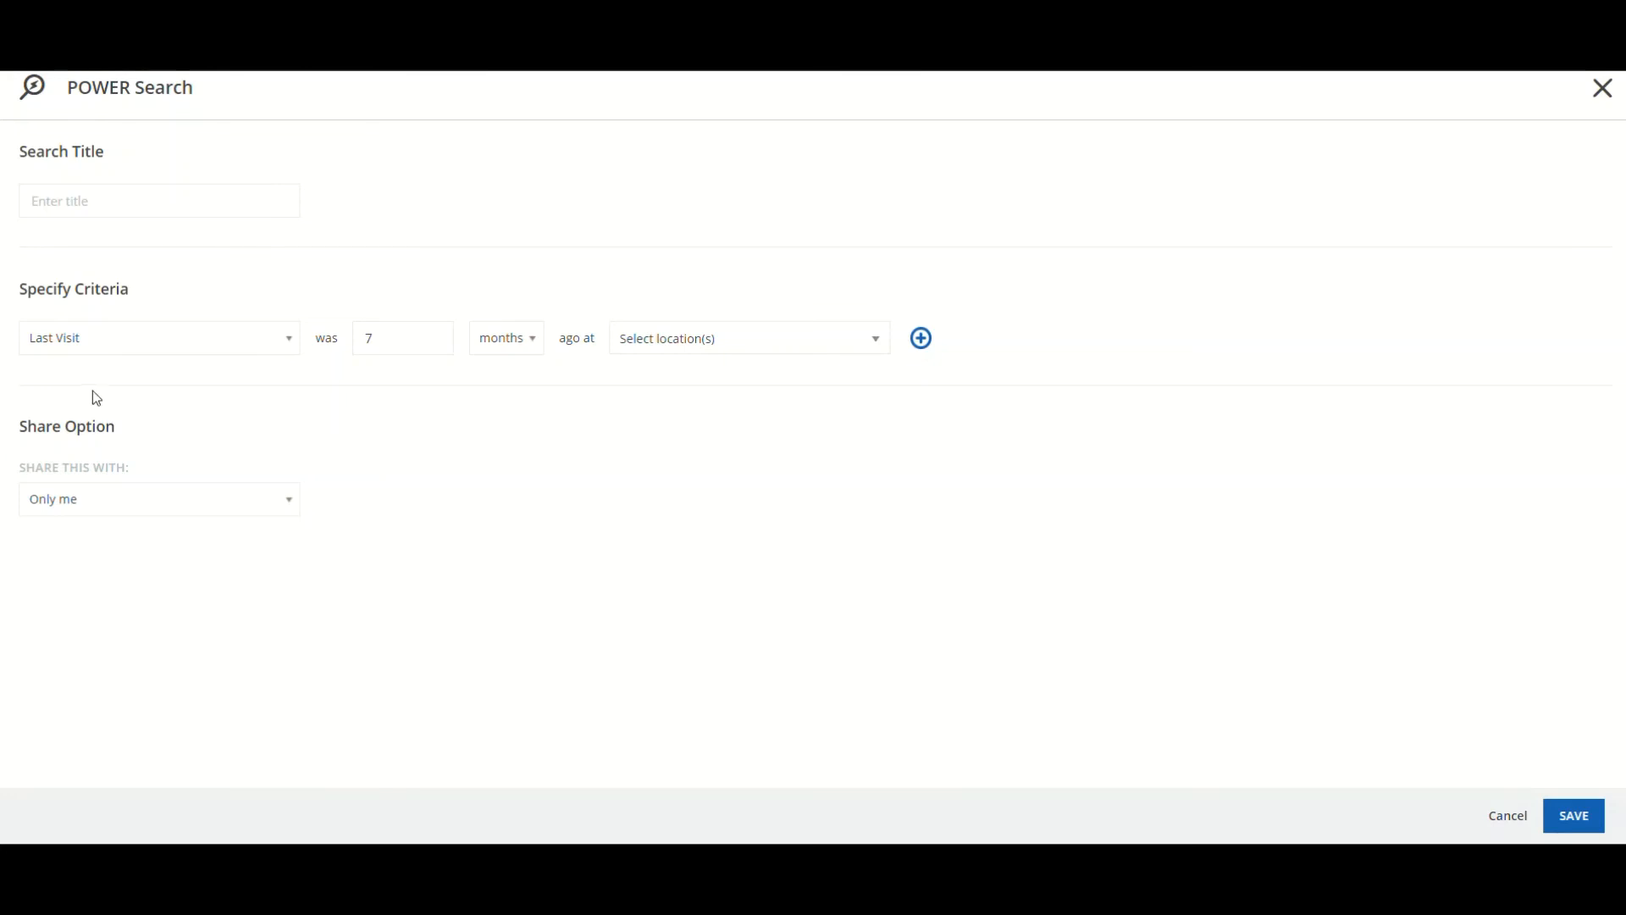
Change the criterion to Lifetime visits, Exactly 18
{"action": "left_click", "coordinate": [127, 343]}
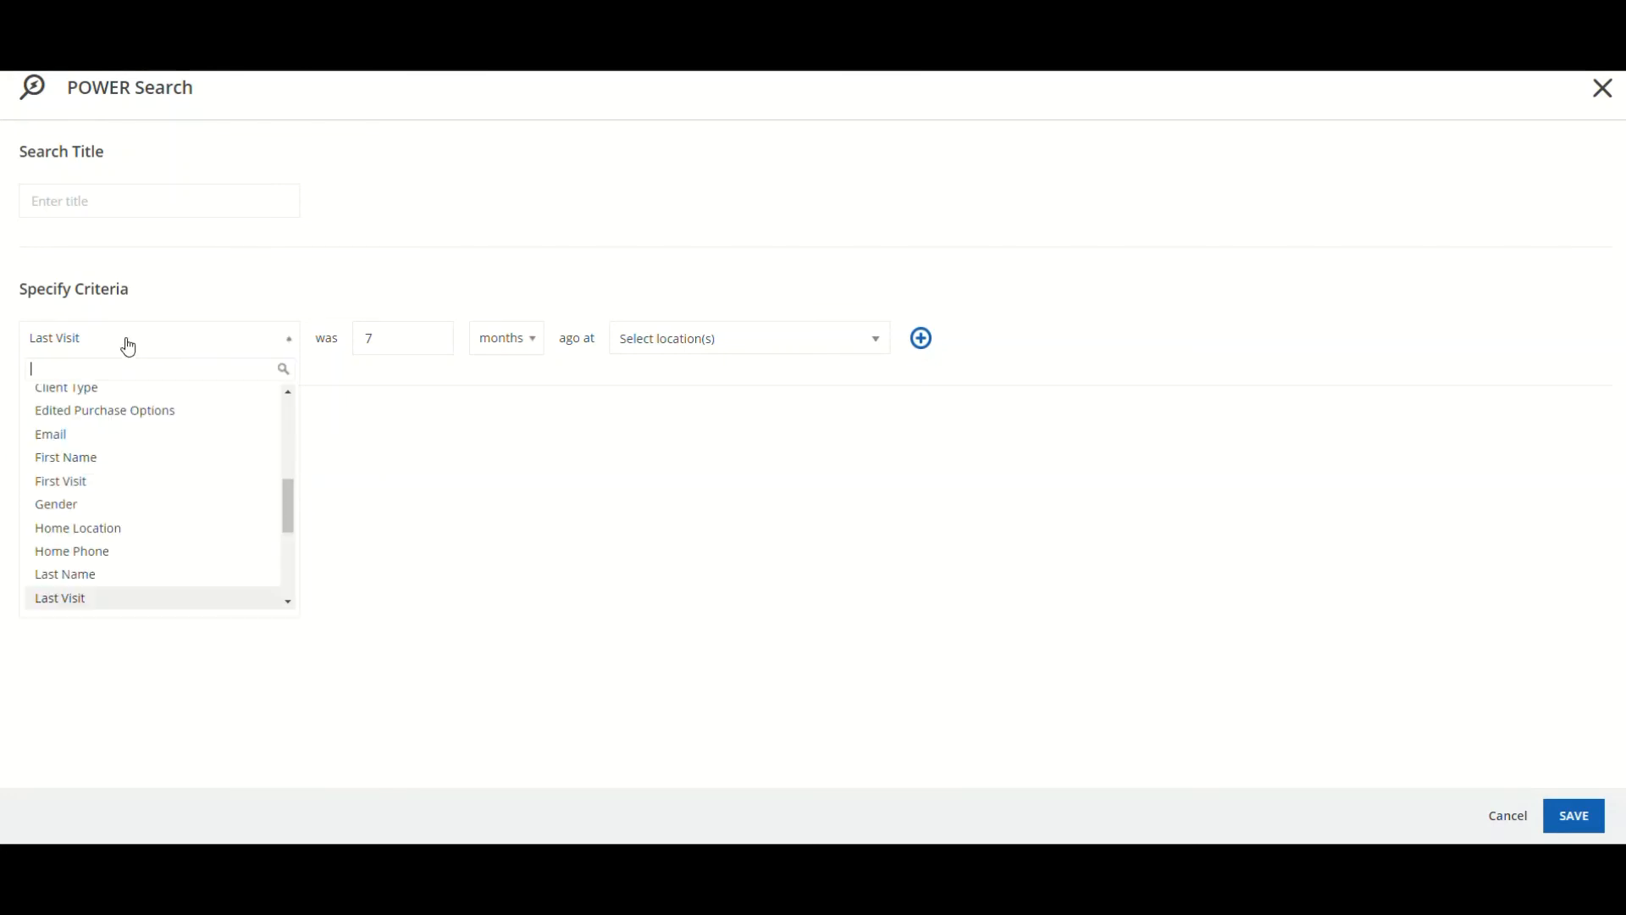
{"action": "scroll", "coordinate": [123, 538], "scroll_direction": "down", "scroll_amount": 1}
{"action": "left_click", "coordinate": [124, 538]}
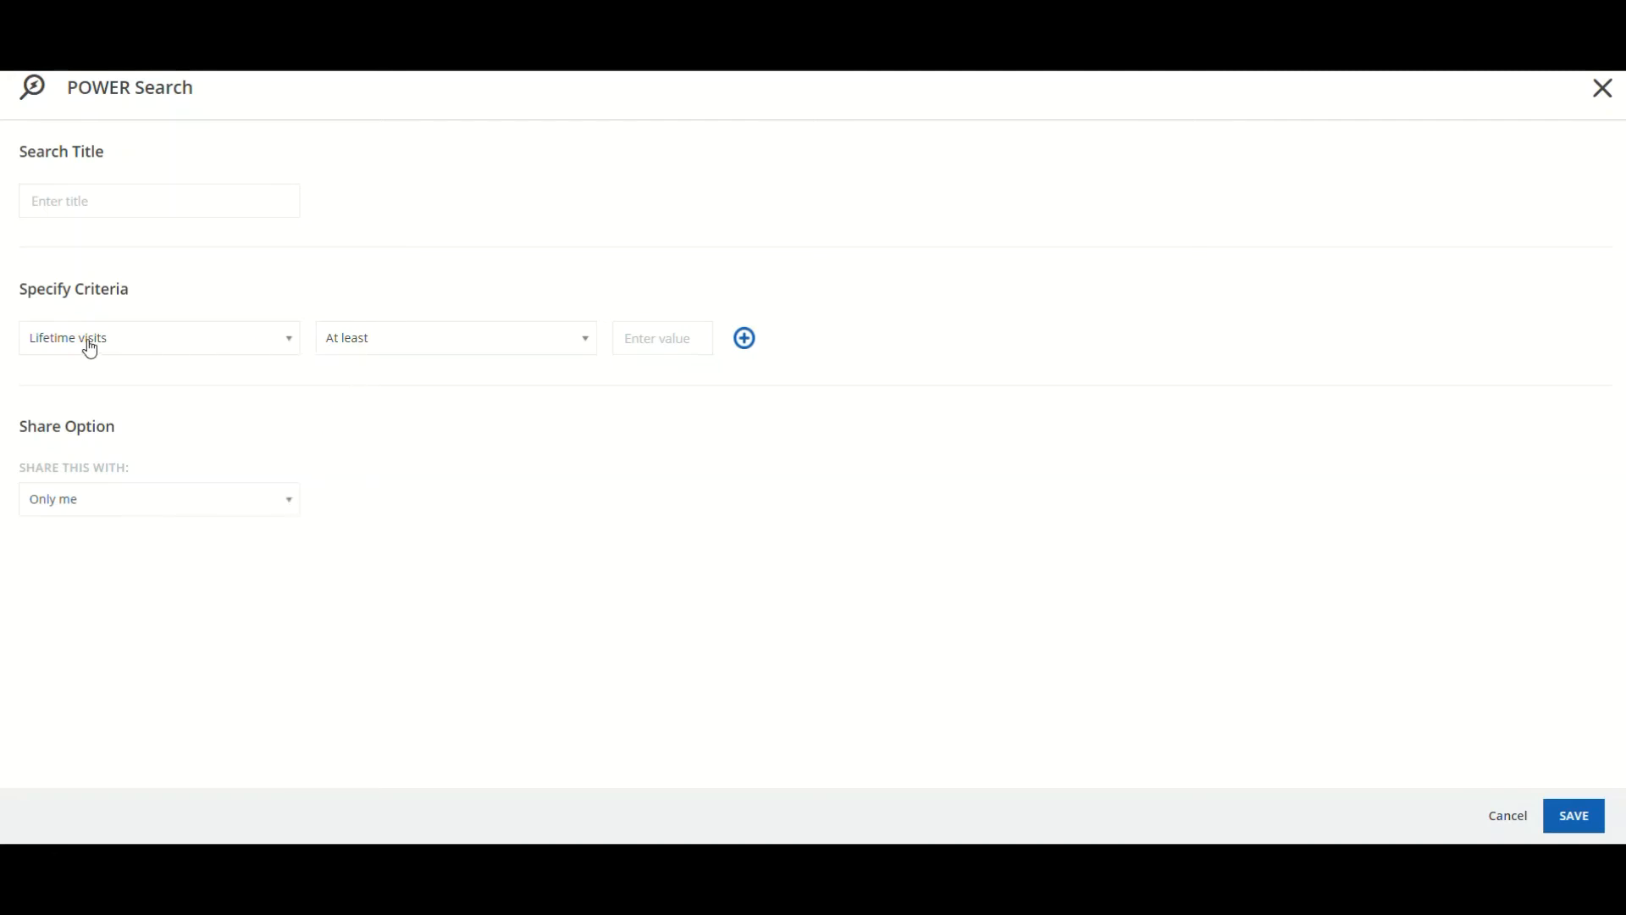
{"action": "left_click", "coordinate": [359, 342]}
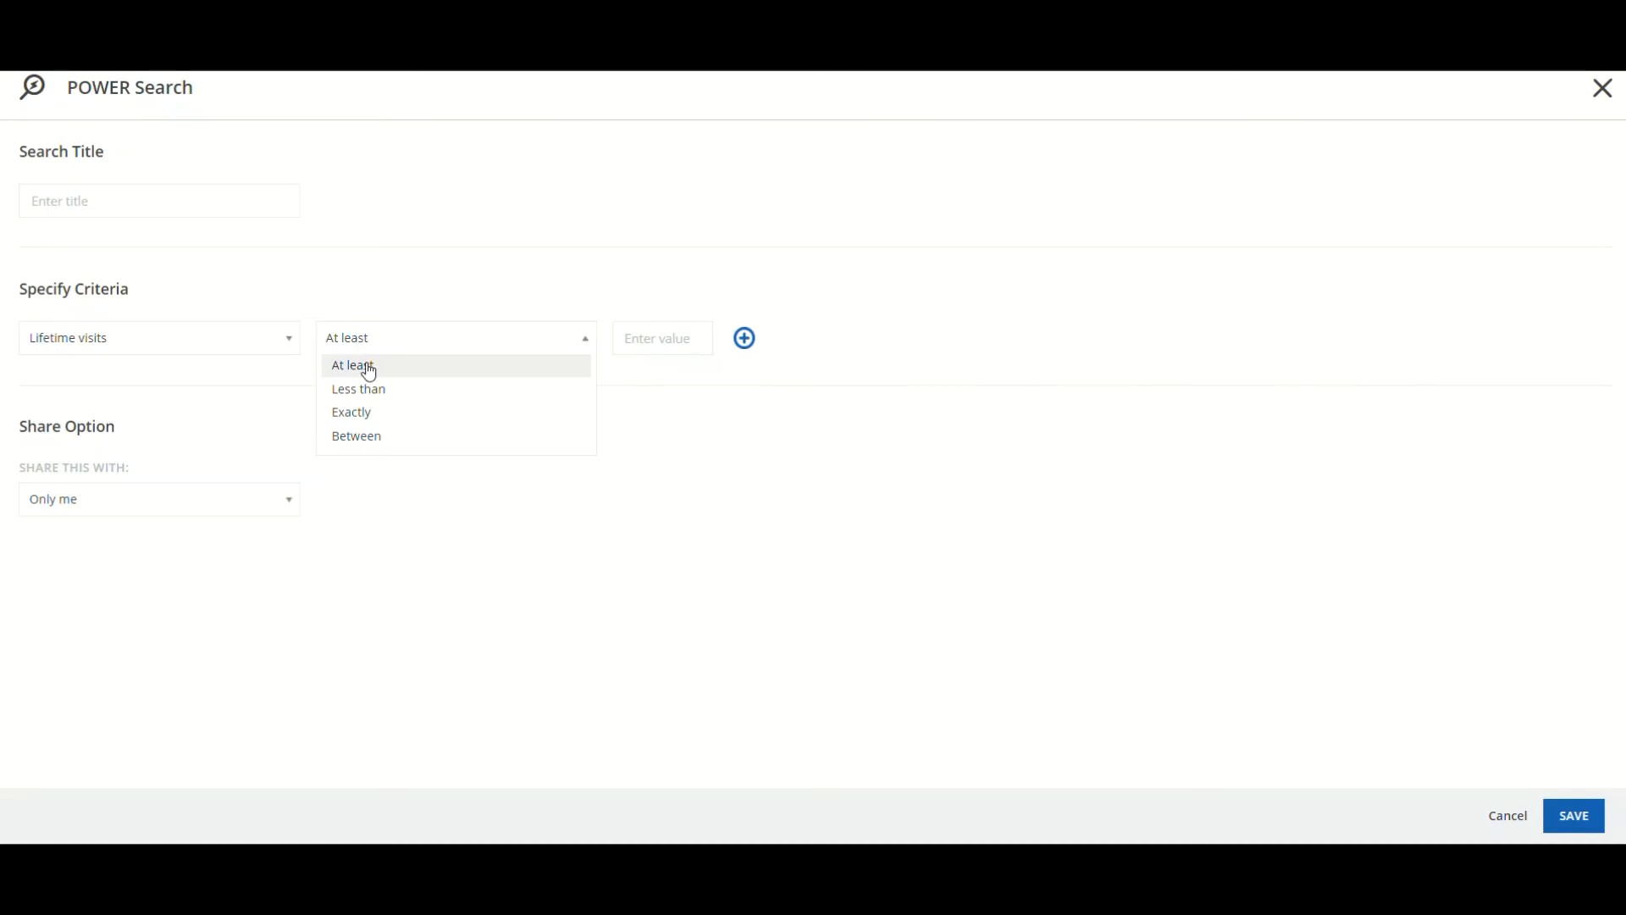
{"action": "left_click", "coordinate": [370, 416]}
{"action": "left_click", "coordinate": [654, 334]}
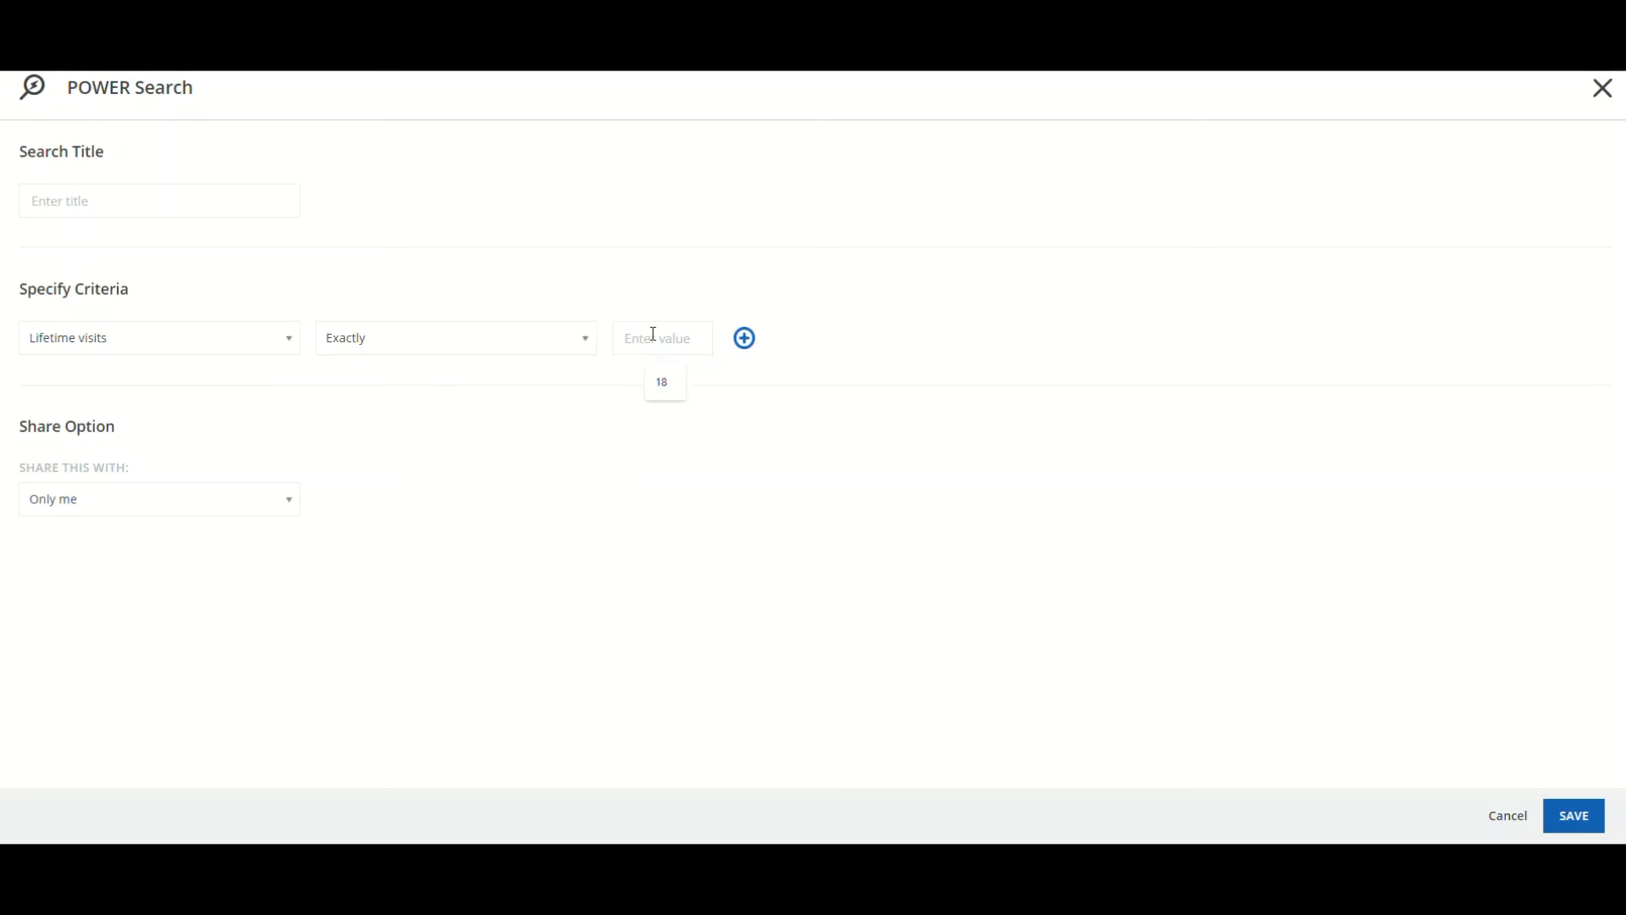
{"action": "left_click", "coordinate": [659, 383]}
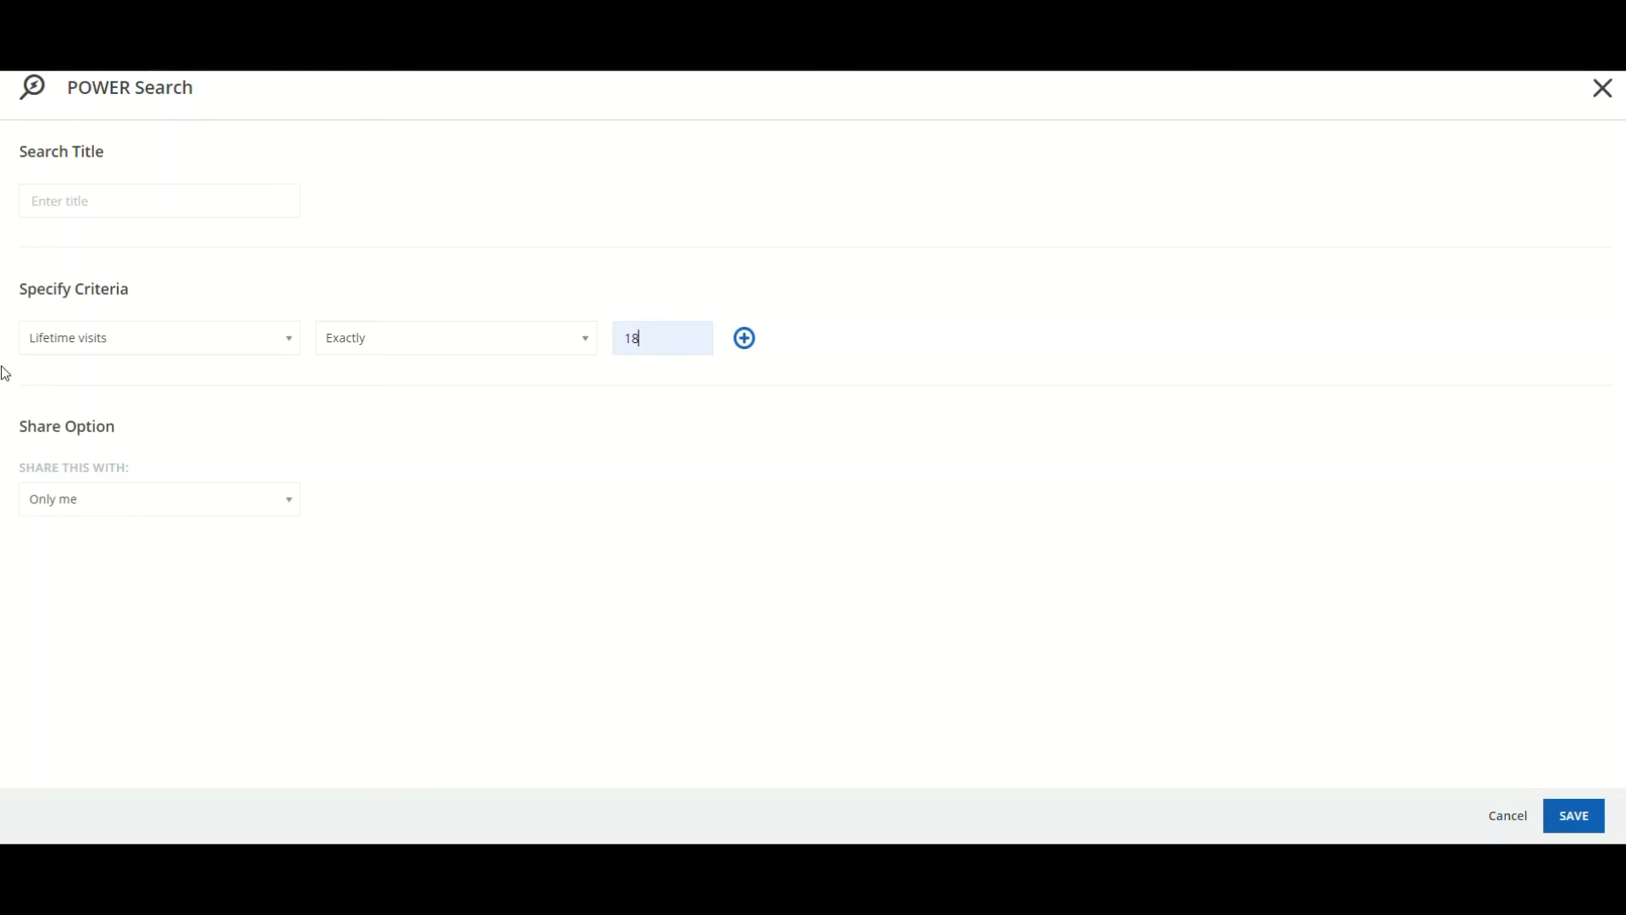
Switch the criterion to Visit Status, then back to First Visit
{"action": "left_click", "coordinate": [221, 348]}
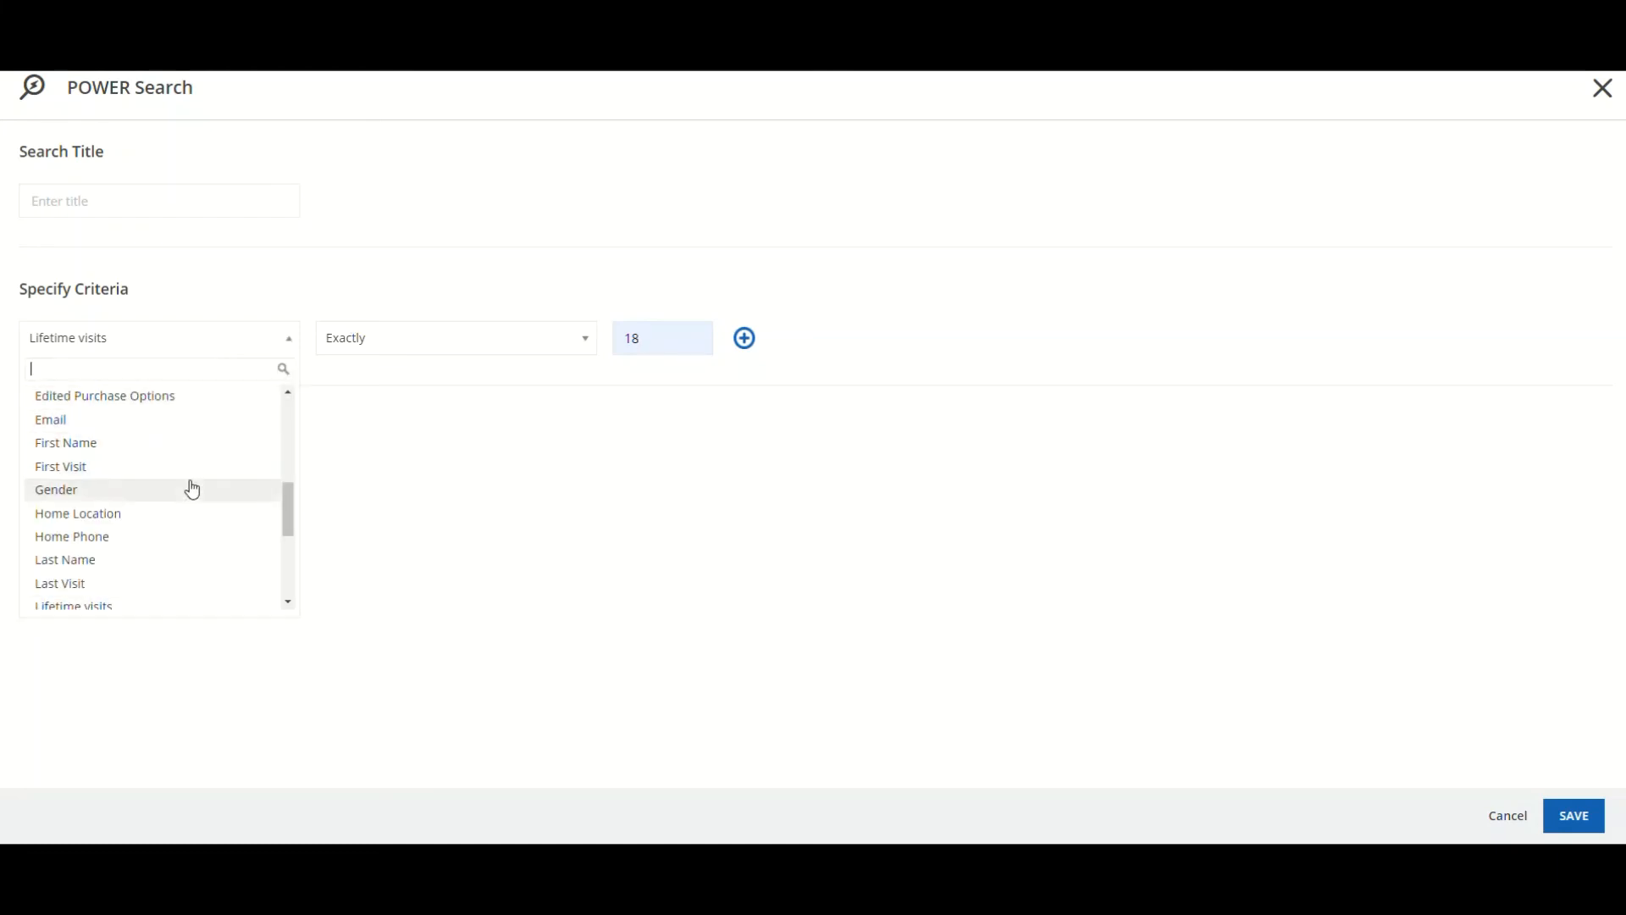
{"action": "scroll", "coordinate": [188, 487], "scroll_direction": "down", "scroll_amount": 3}
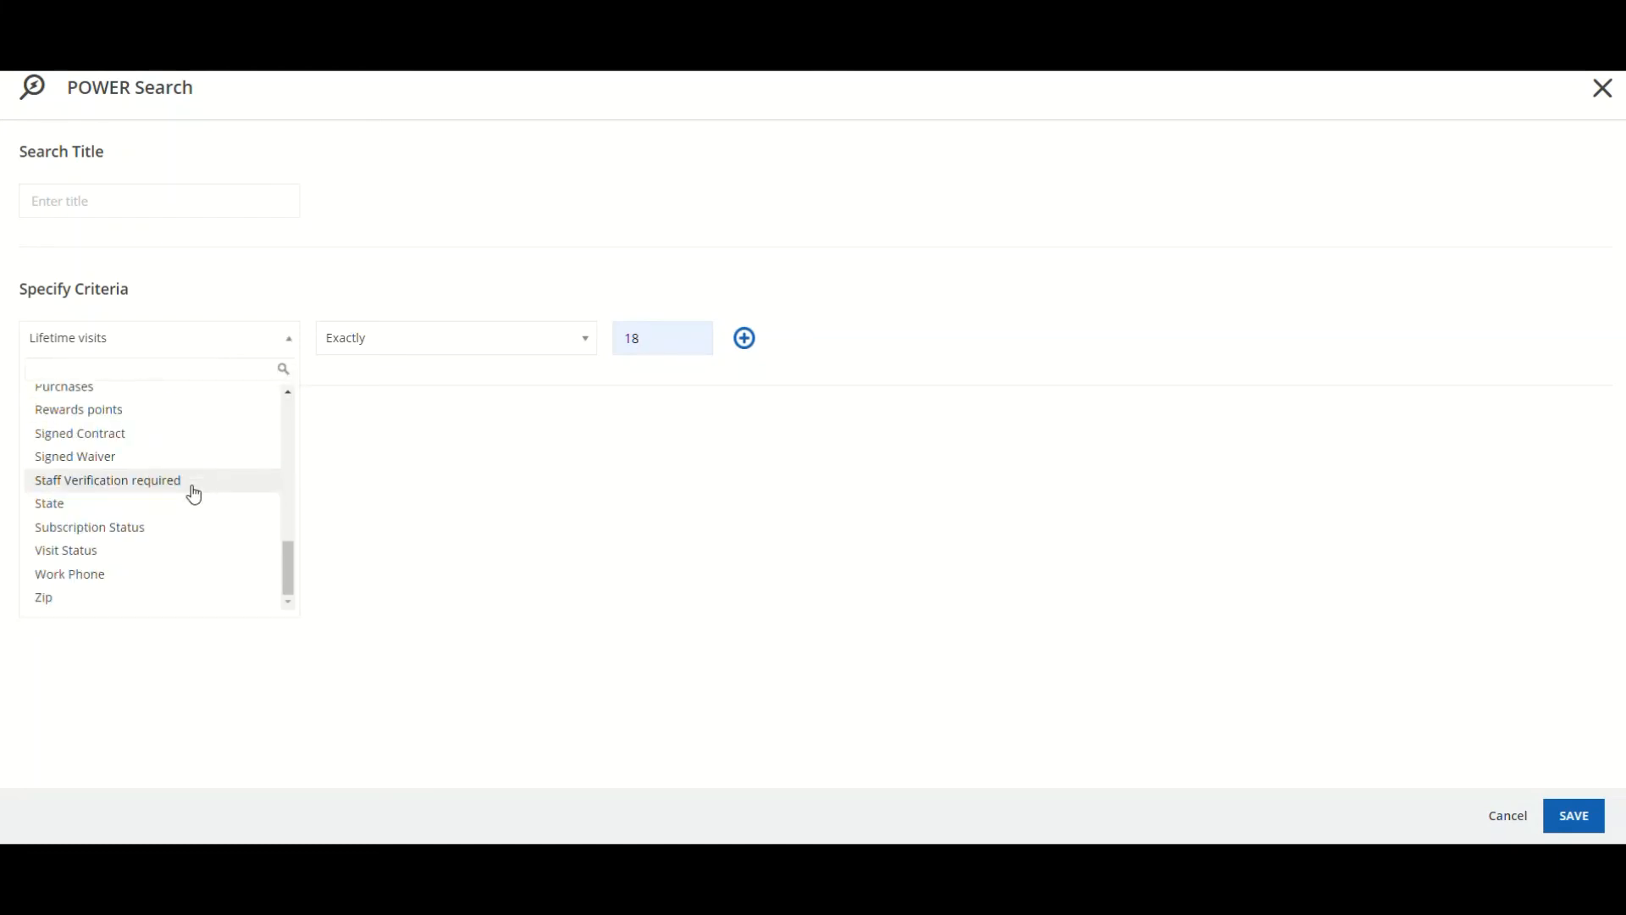
{"action": "left_click", "coordinate": [170, 552]}
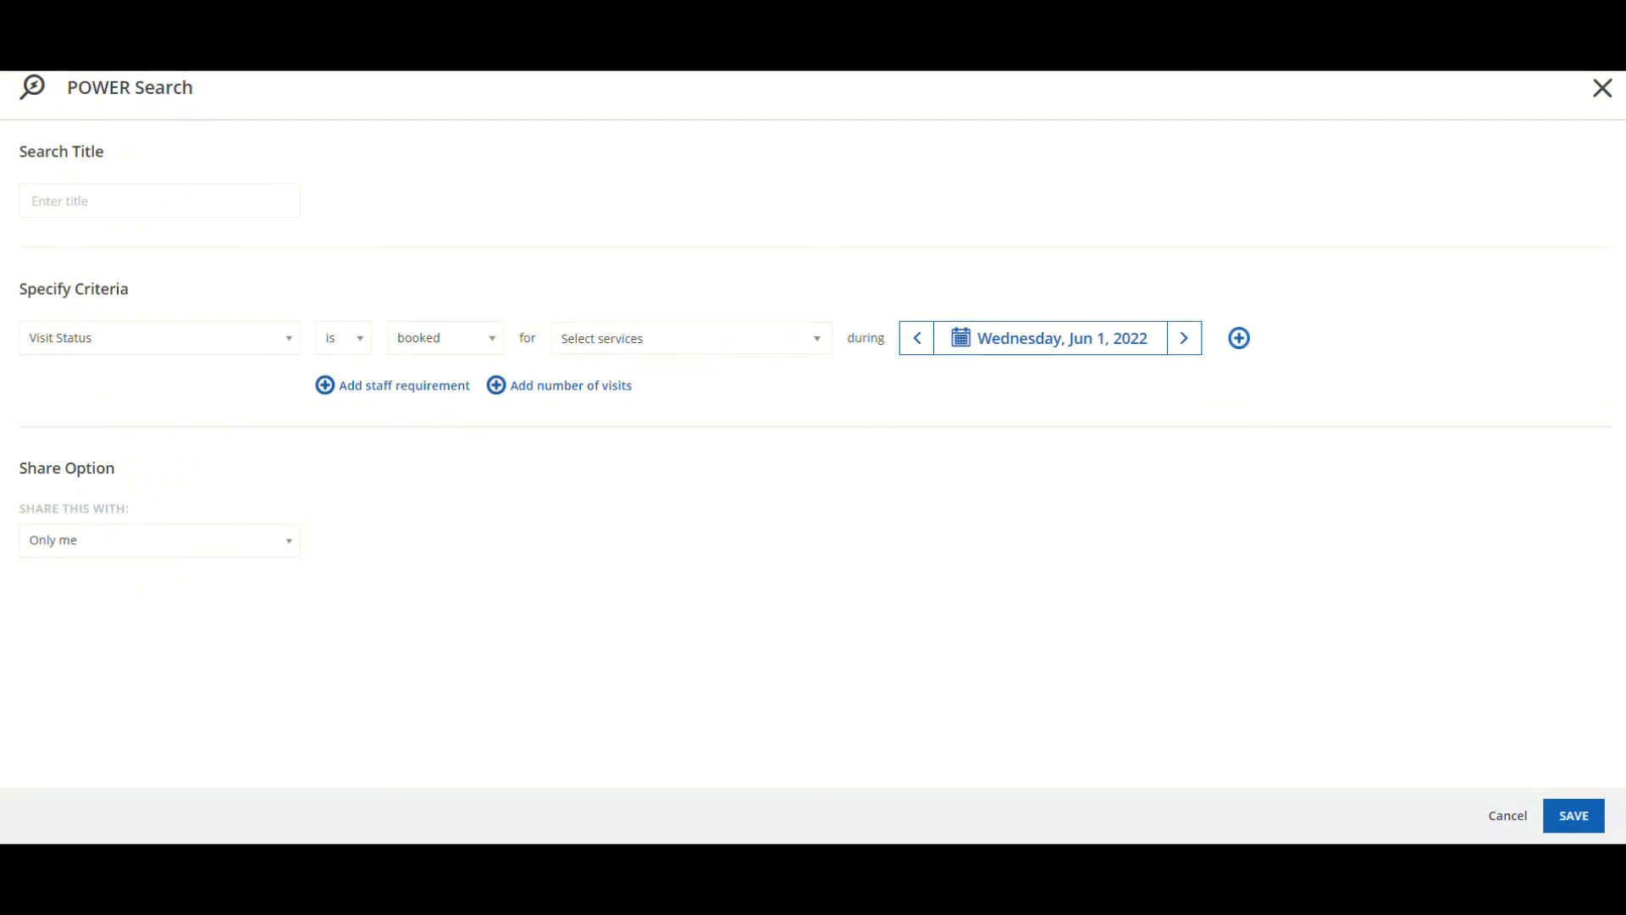
{"action": "left_click", "coordinate": [141, 341]}
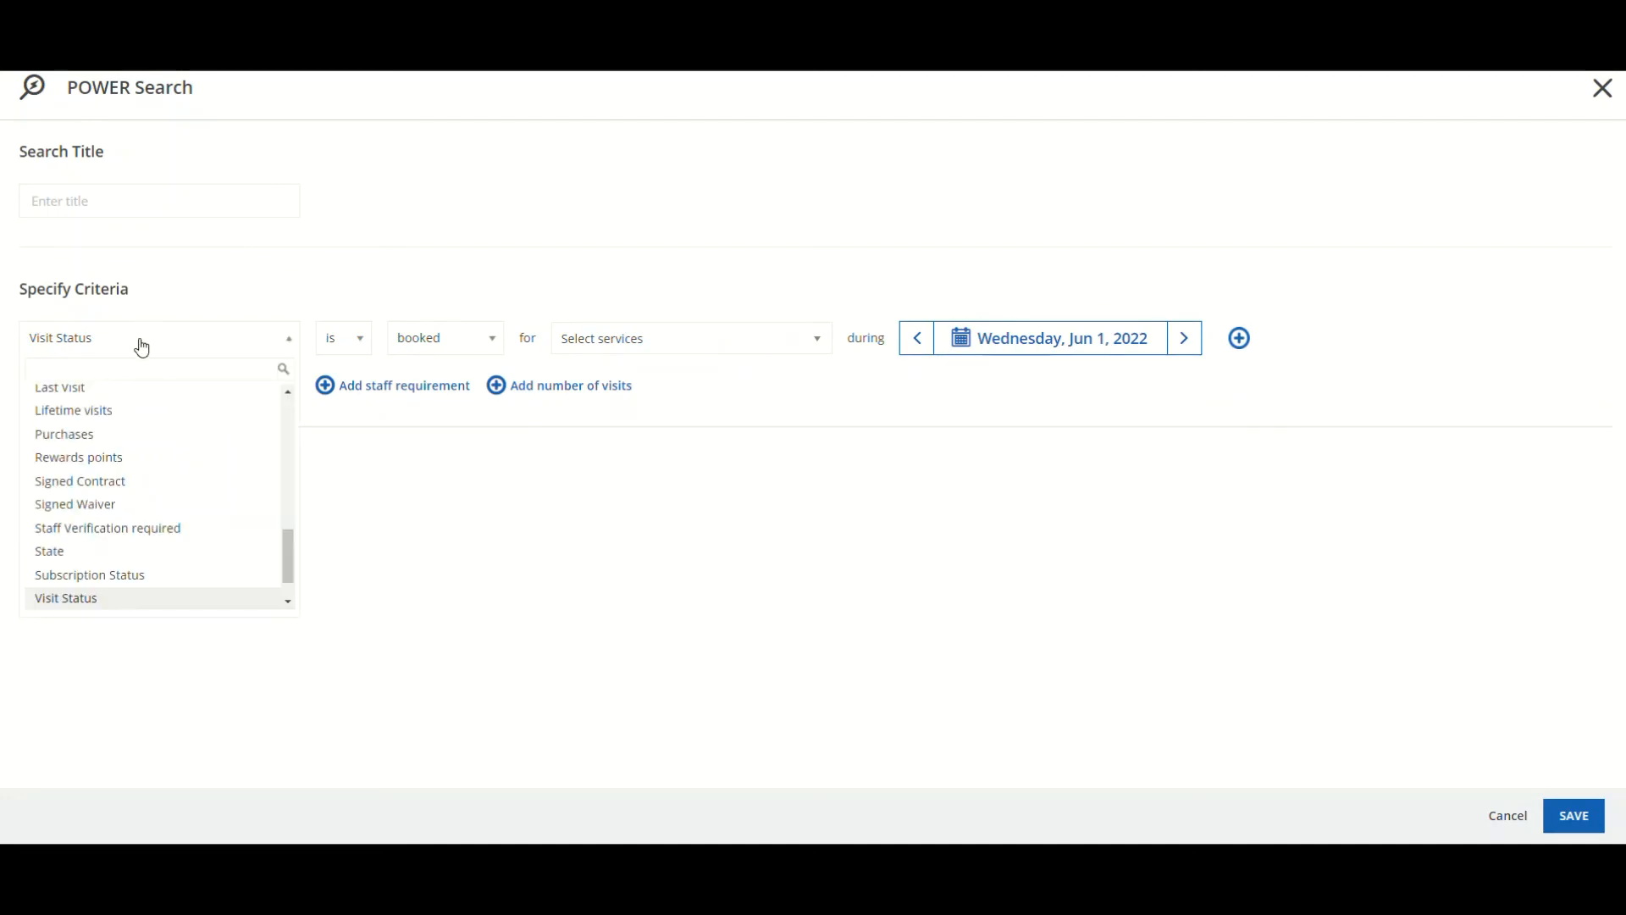
{"action": "scroll", "coordinate": [106, 428], "scroll_direction": "up", "scroll_amount": 3}
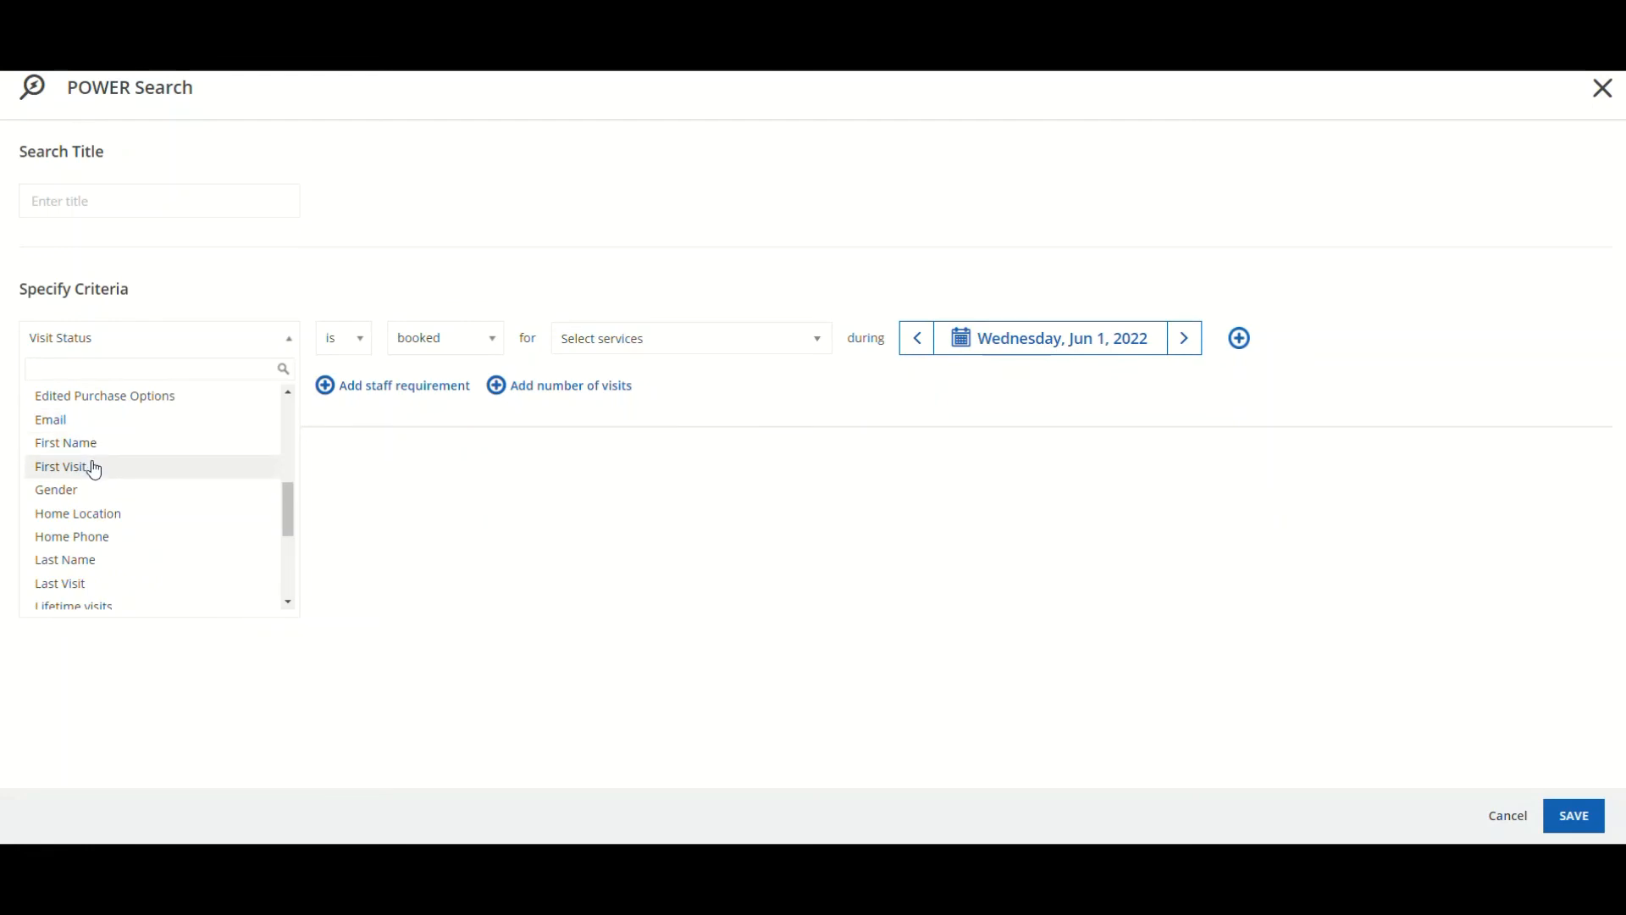
{"action": "left_click", "coordinate": [94, 467]}
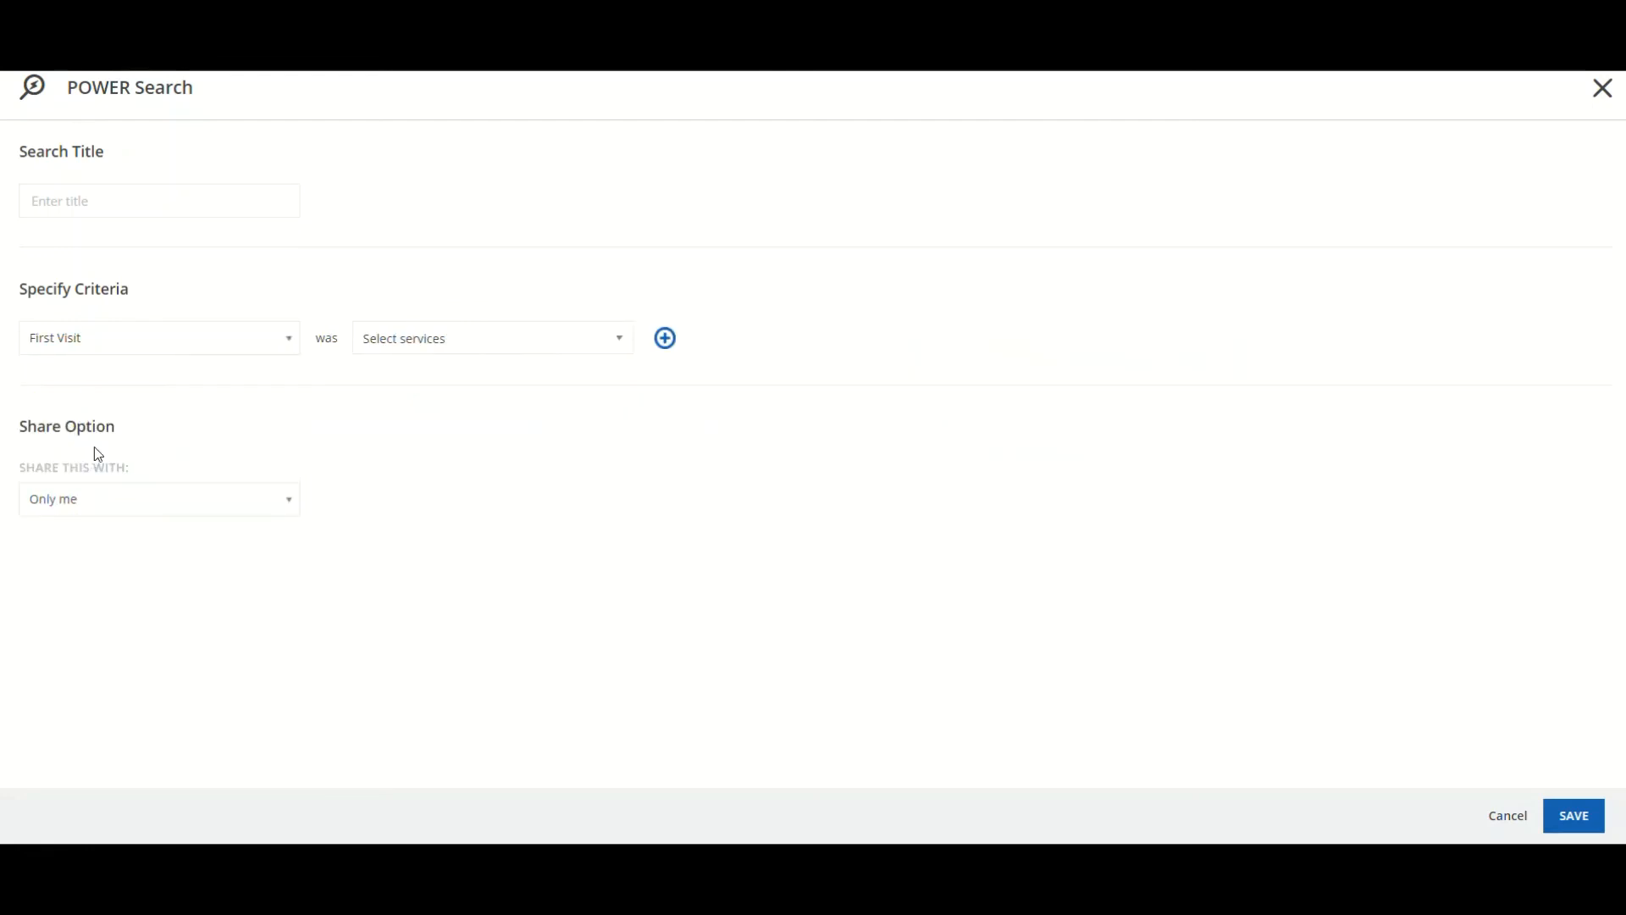
Switch the criterion to Last Visit, then to Lifetime visits with an empty value
{"action": "left_click", "coordinate": [130, 347]}
{"action": "scroll", "coordinate": [124, 447], "scroll_direction": "down", "scroll_amount": 2}
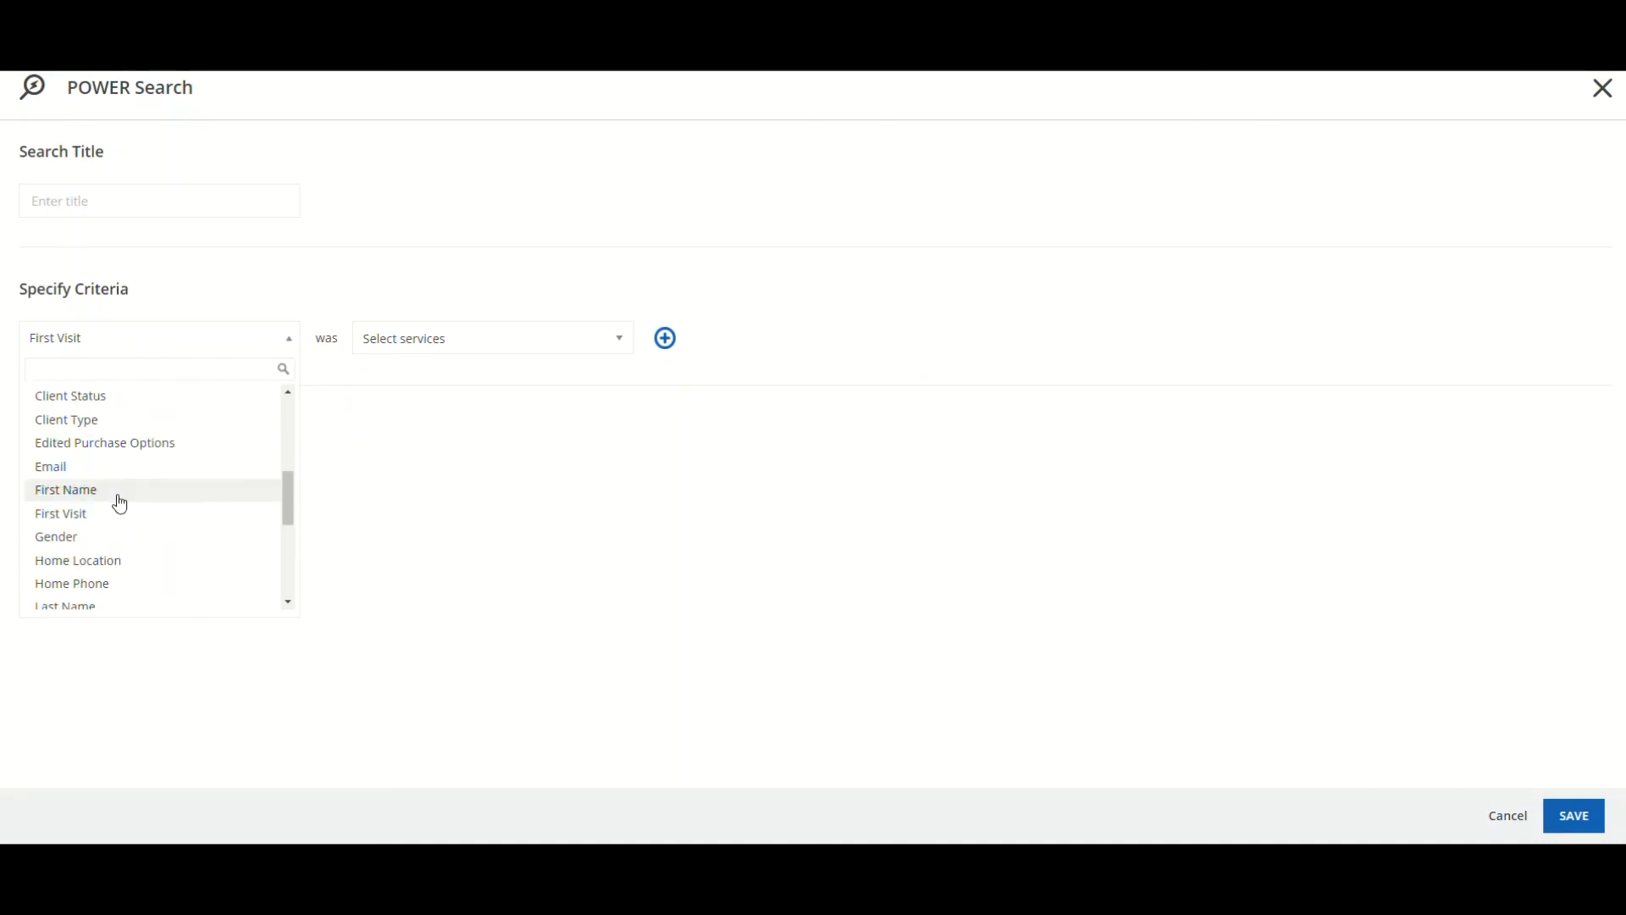
{"action": "scroll", "coordinate": [120, 504], "scroll_direction": "down", "scroll_amount": 2}
{"action": "left_click", "coordinate": [102, 542]}
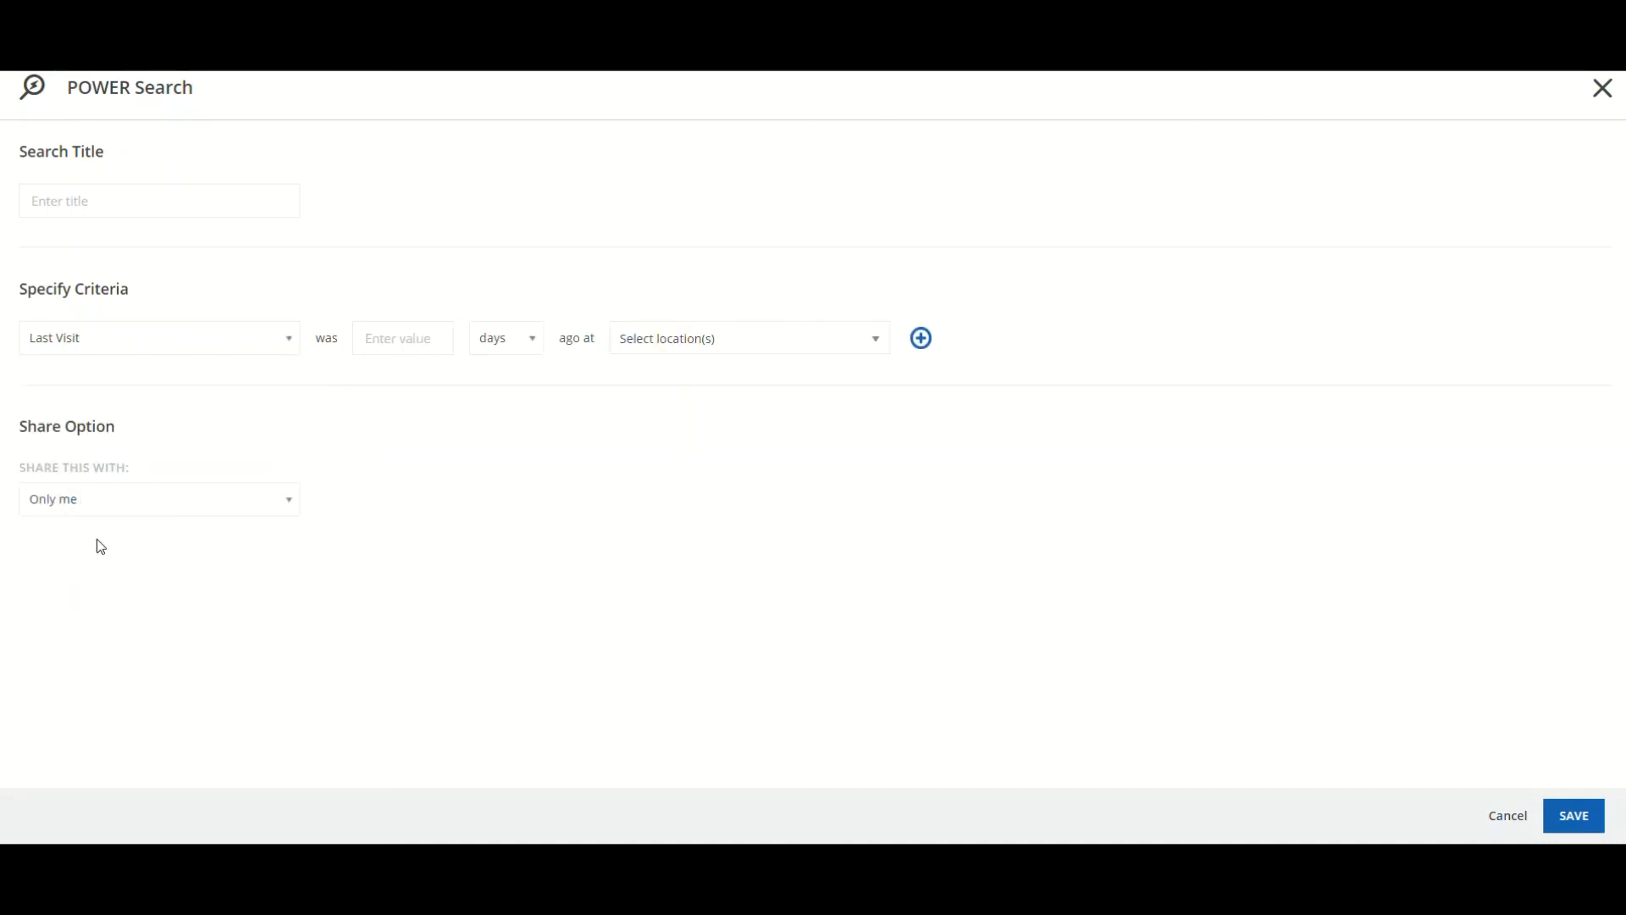
{"action": "left_click", "coordinate": [236, 337]}
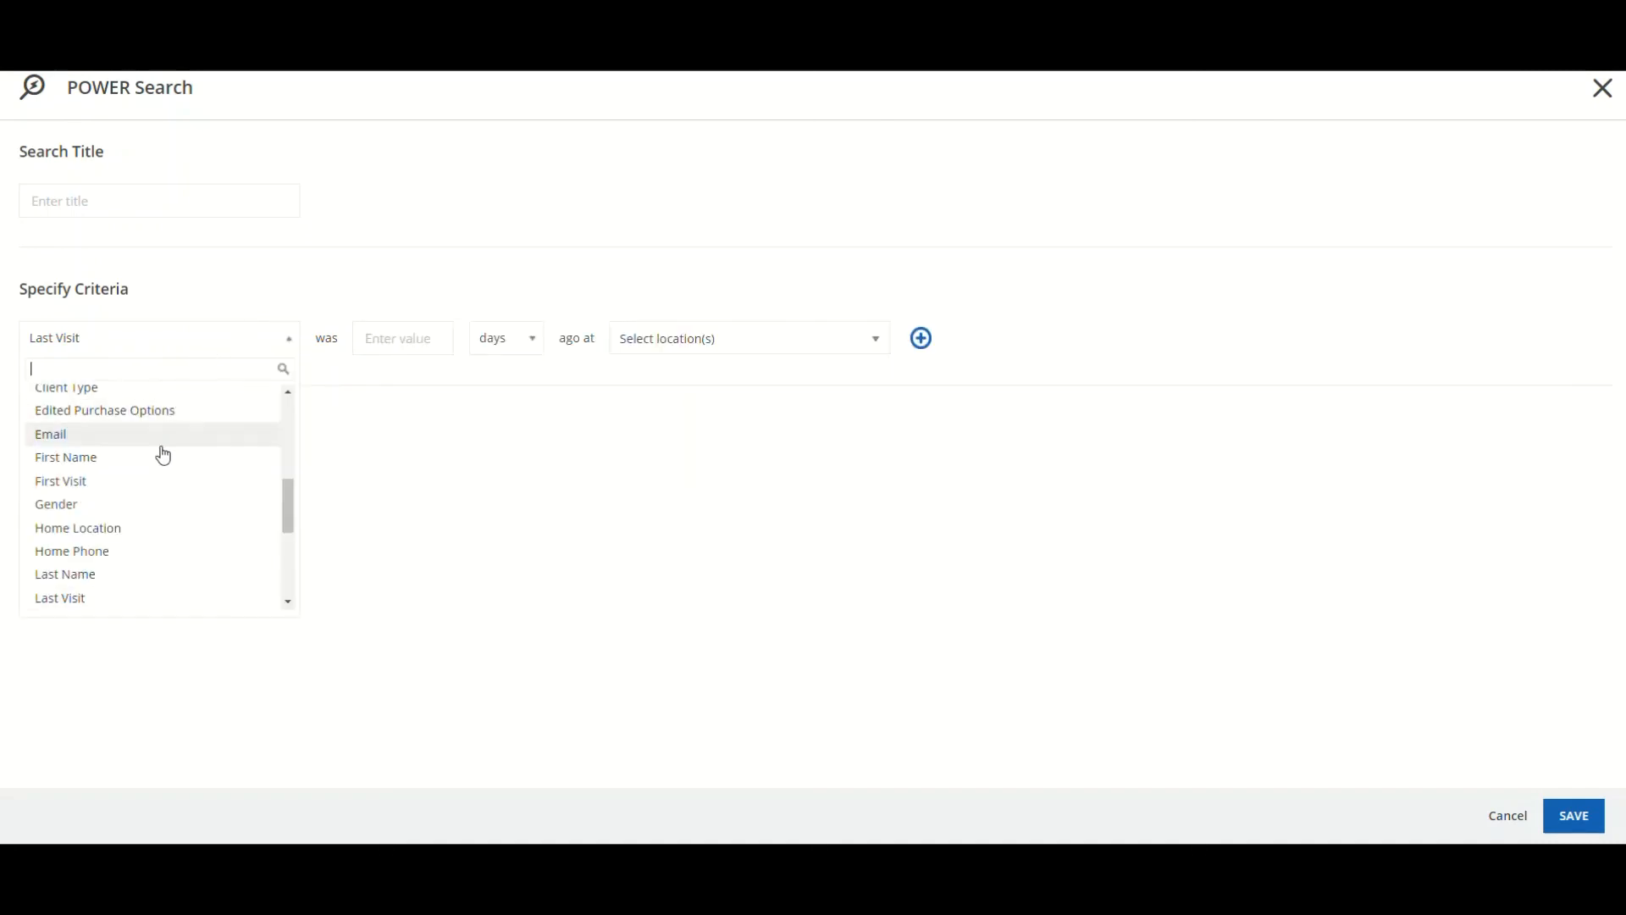
{"action": "scroll", "coordinate": [164, 508], "scroll_direction": "down", "scroll_amount": 2}
{"action": "left_click", "coordinate": [154, 534]}
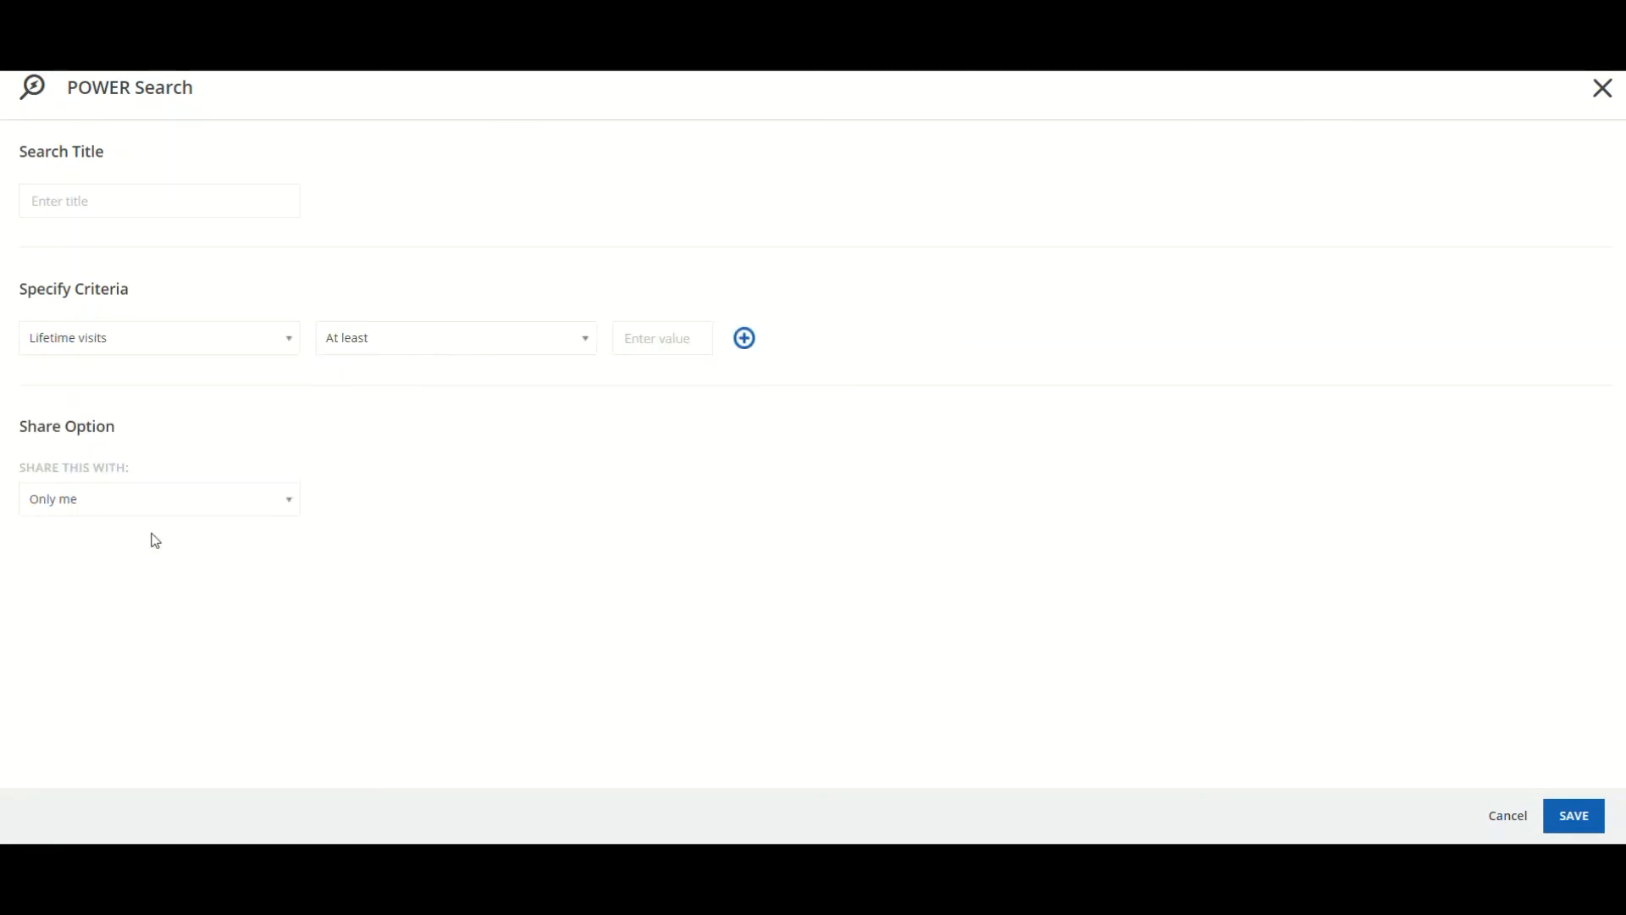